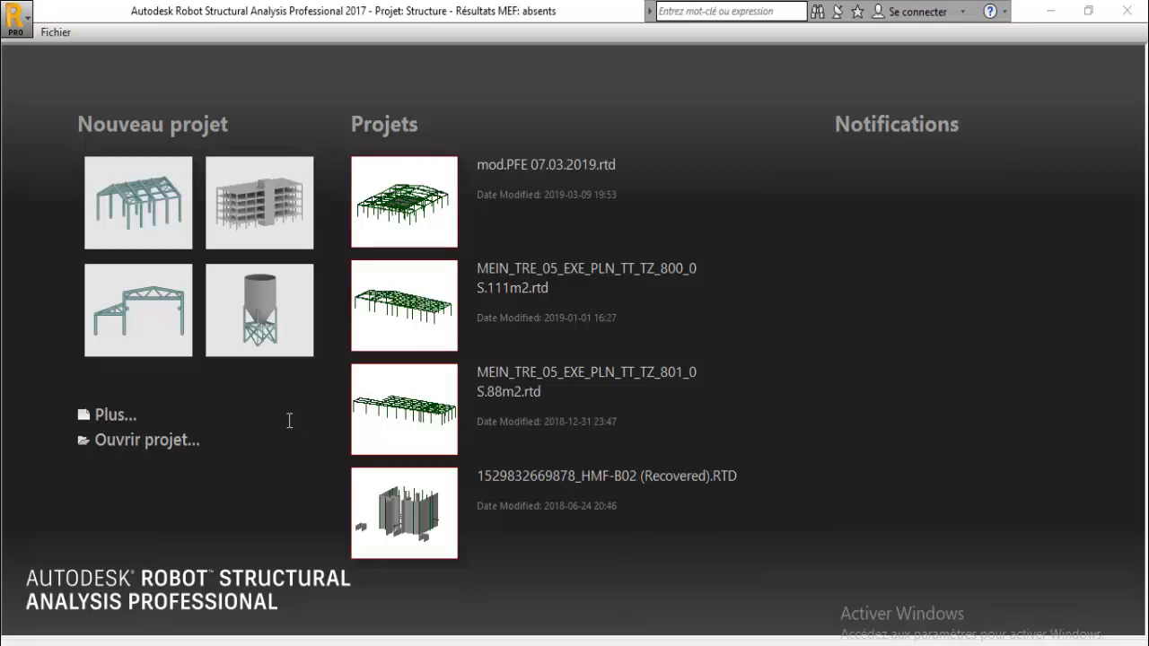
# Create a new building design project and open the storey definition settings.
pyautogui.click(259, 217)
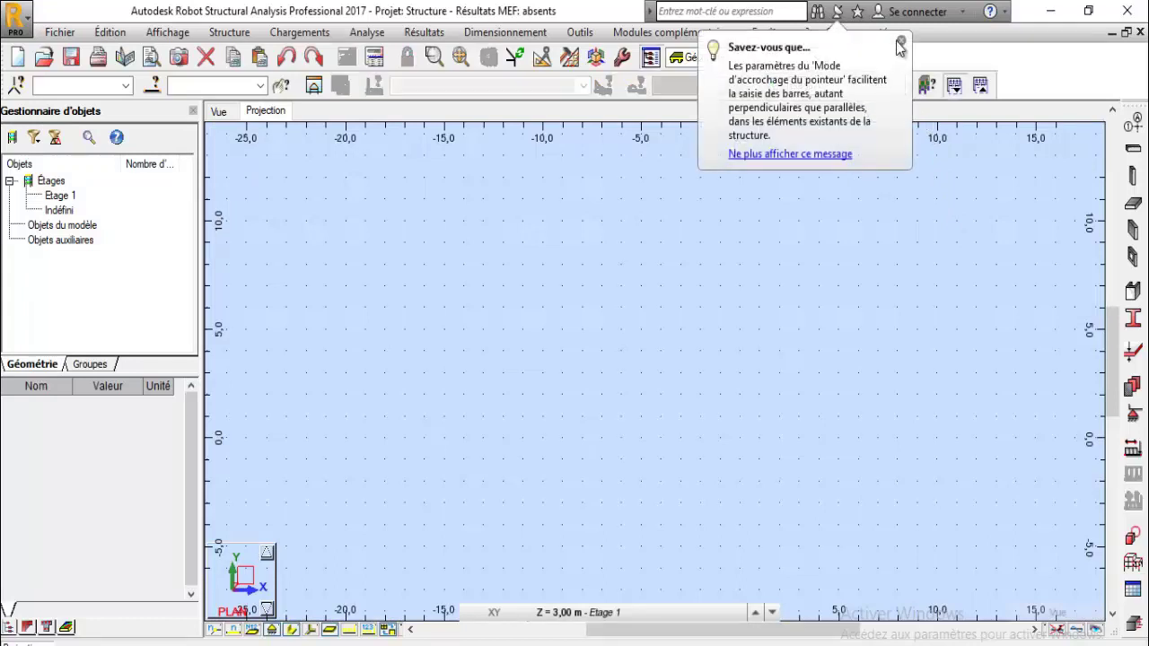
pyautogui.click(900, 43)
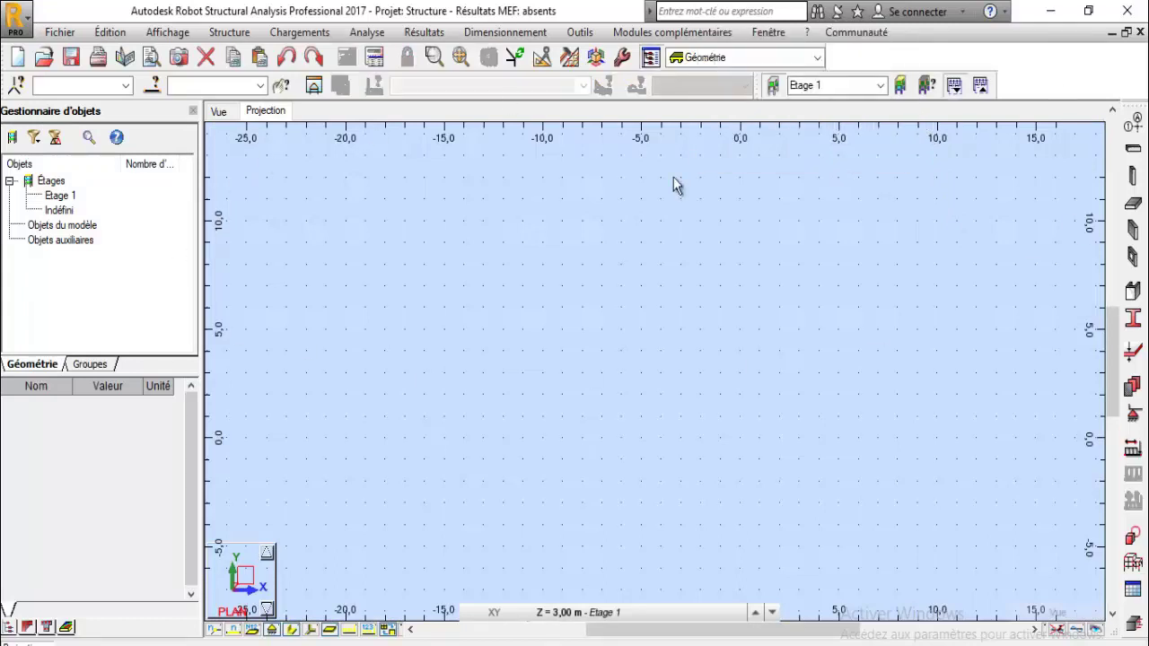
pyautogui.click(900, 90)
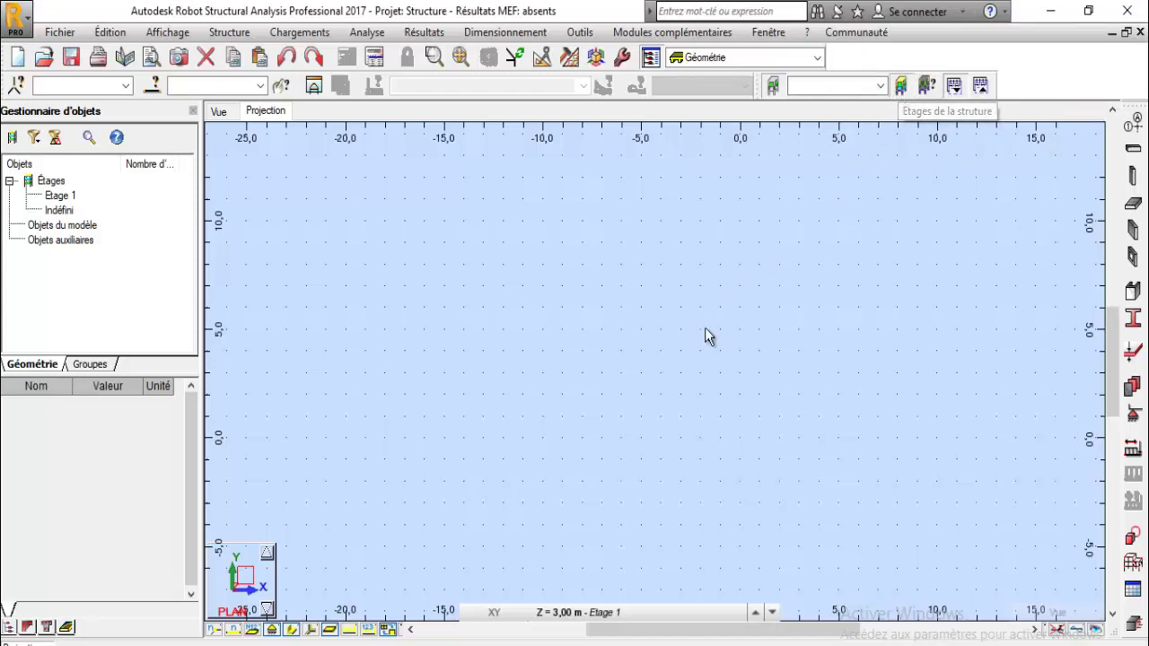
pyautogui.moveTo(679, 117); pyautogui.dragTo(579, 113)
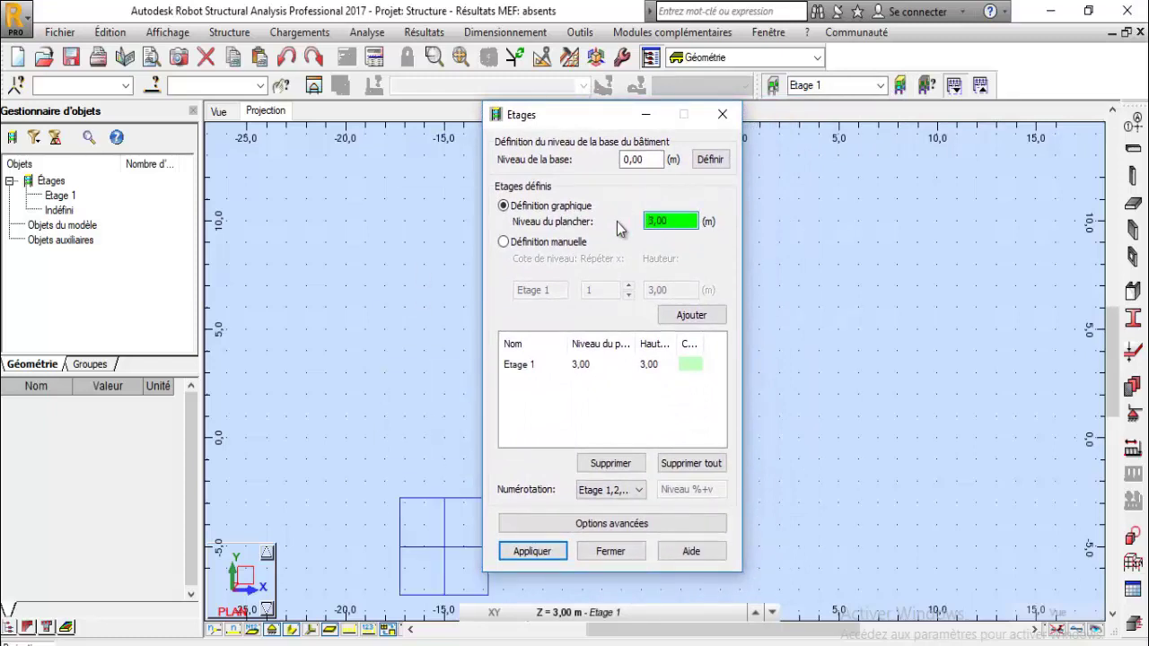
pyautogui.click(626, 159)
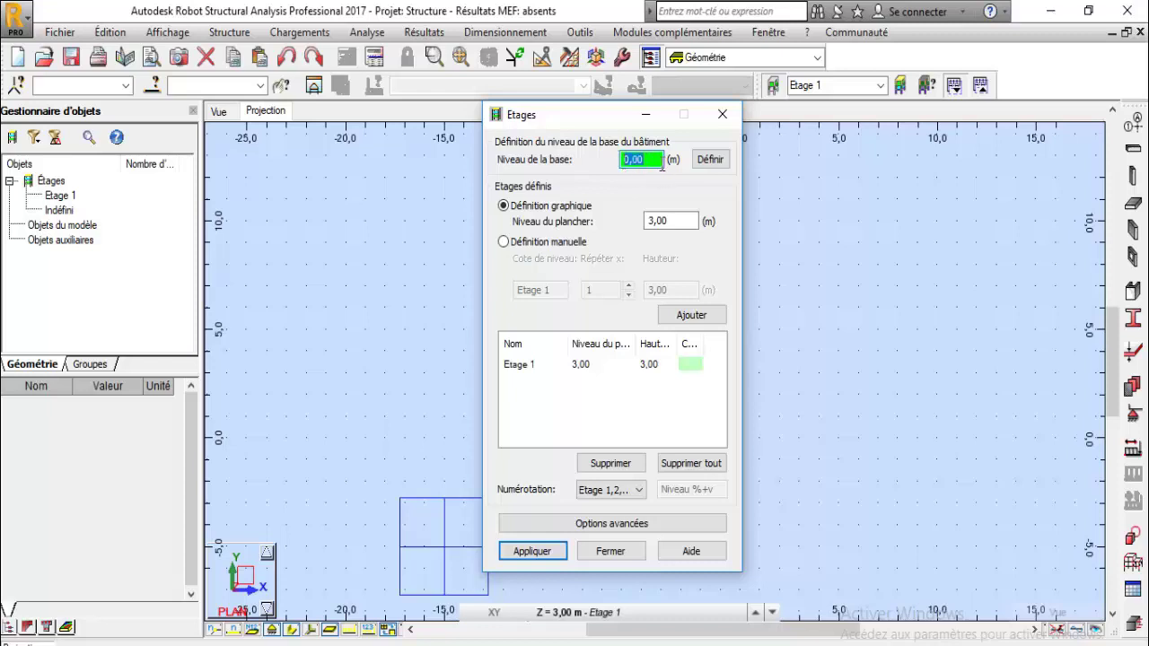
pyautogui.click(639, 160)
pyautogui.doubleClick(636, 160)
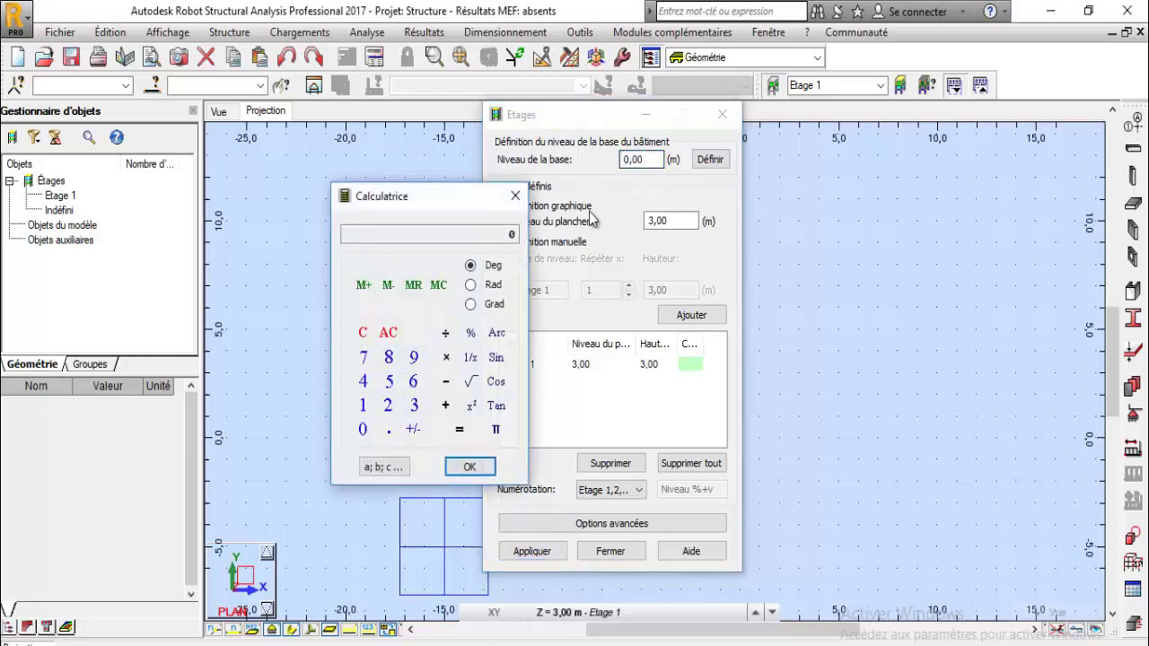
pyautogui.click(517, 197)
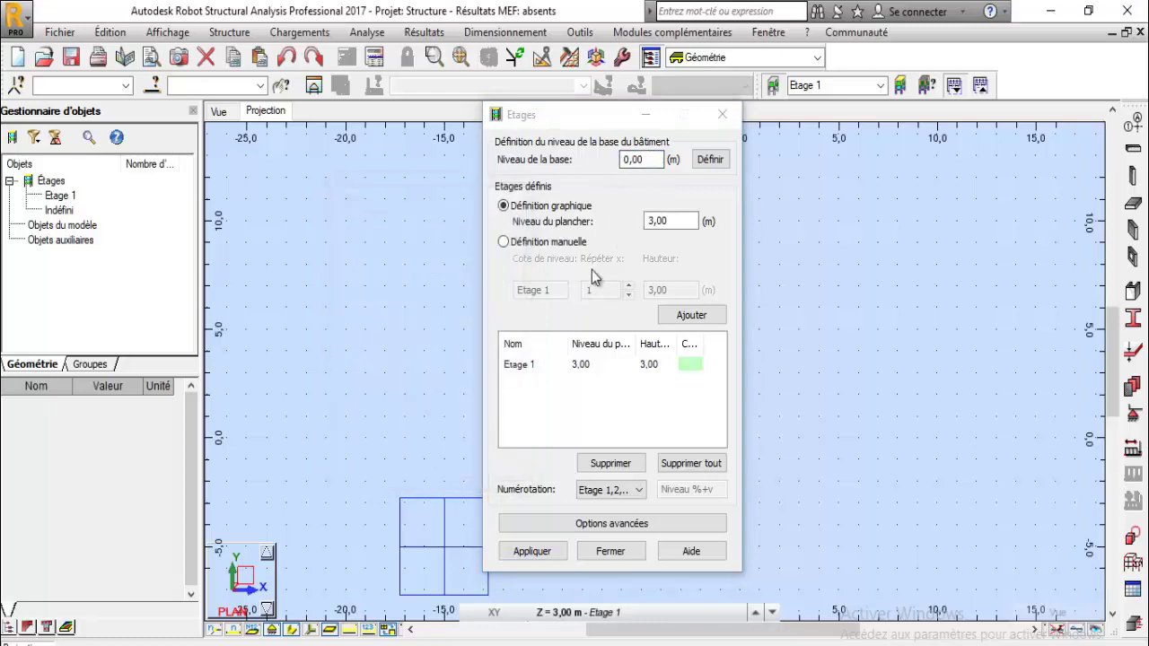
pyautogui.click(505, 242)
pyautogui.click(527, 208)
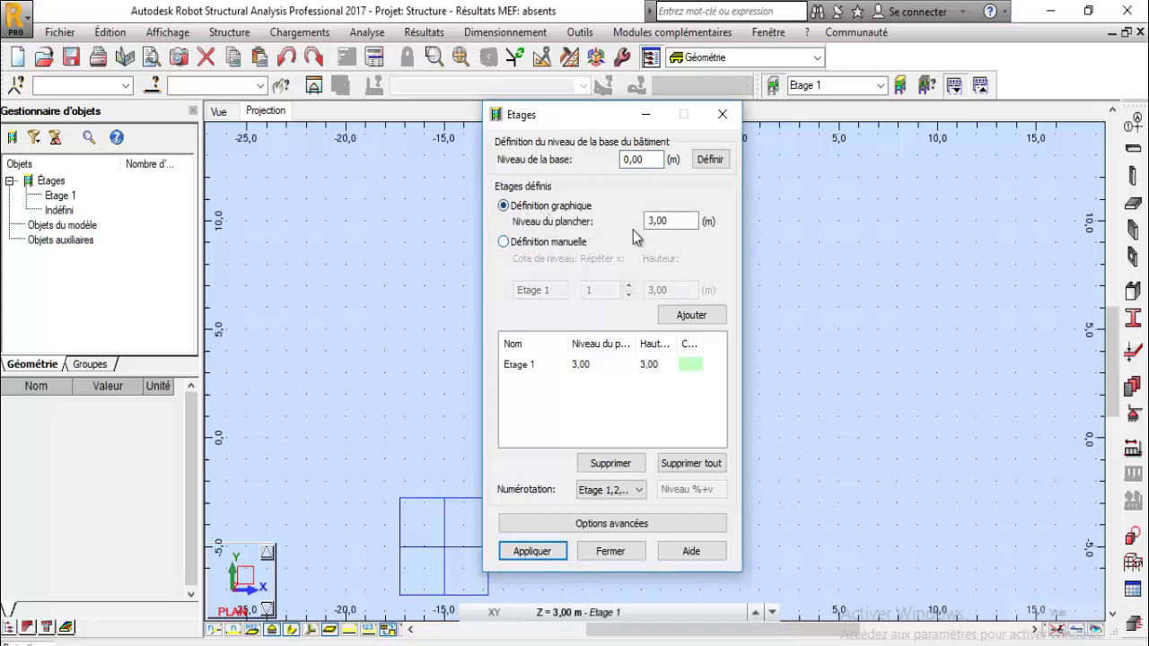
pyautogui.click(530, 244)
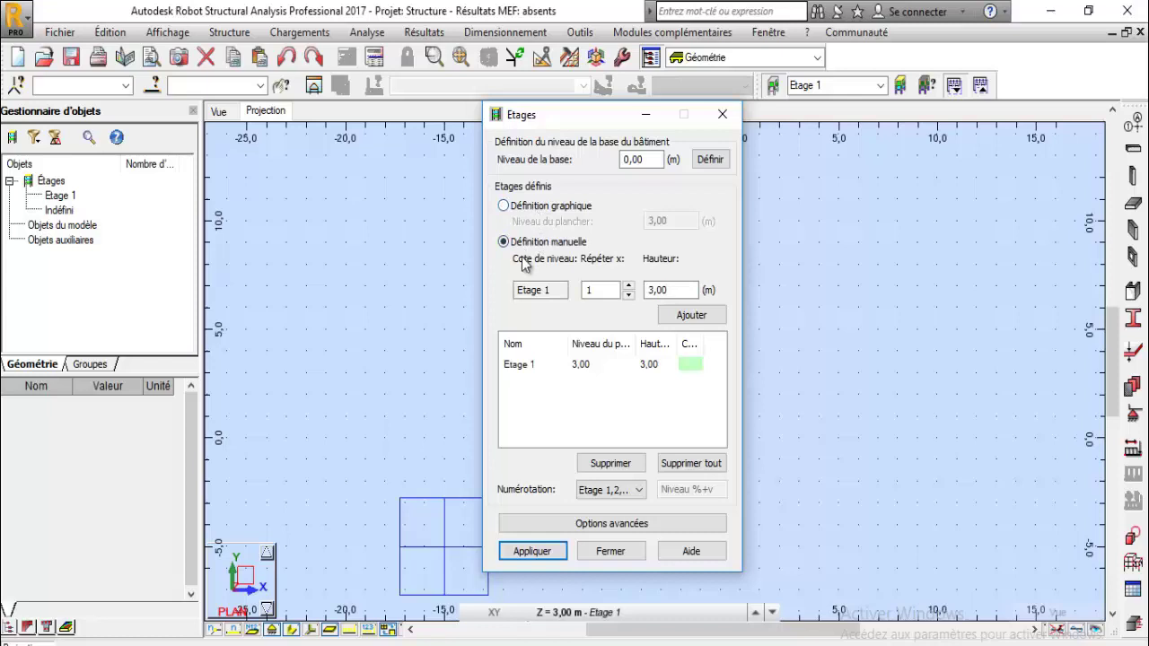
# Add a storey with a floor level of 6 m using the graphical definition.
pyautogui.click(553, 208)
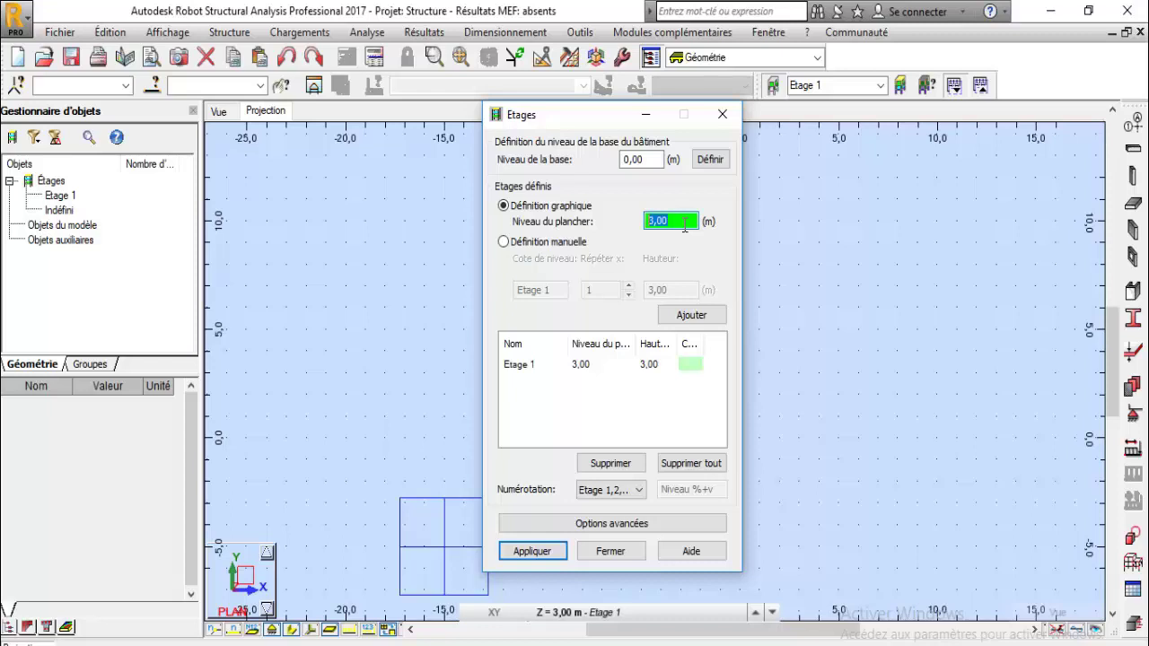
pyautogui.write('6')
pyautogui.click(707, 317)
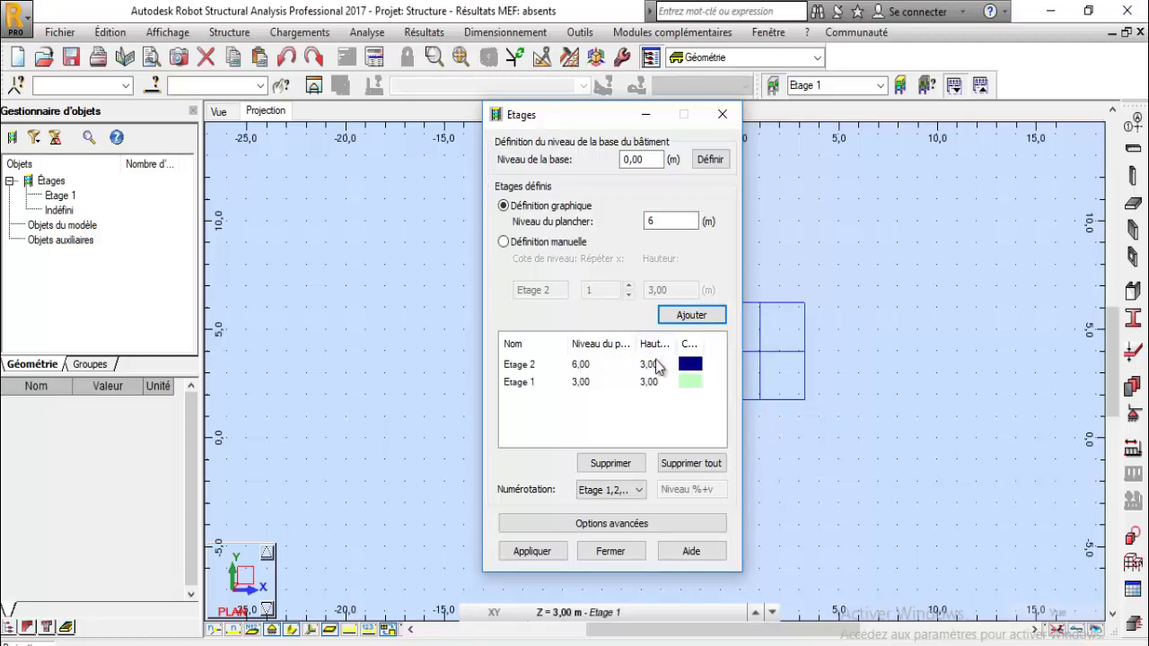
# Delete all defined storeys and switch the storey definition to manual.
pyautogui.doubleClick(664, 220)
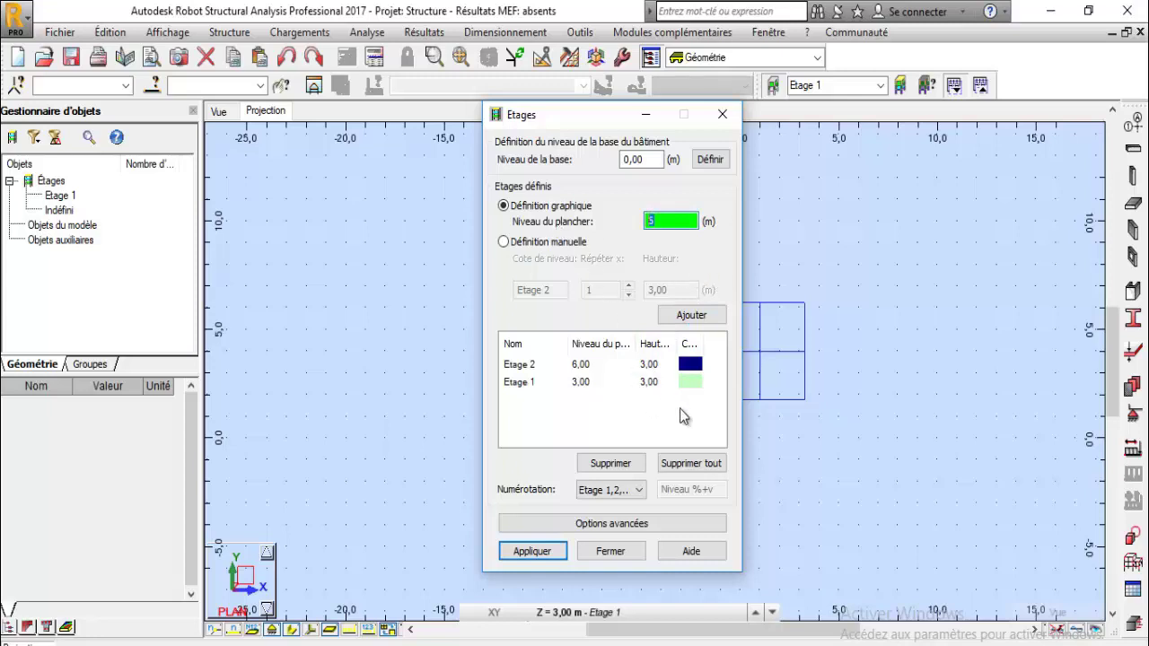
pyautogui.write('6')
pyautogui.click(688, 464)
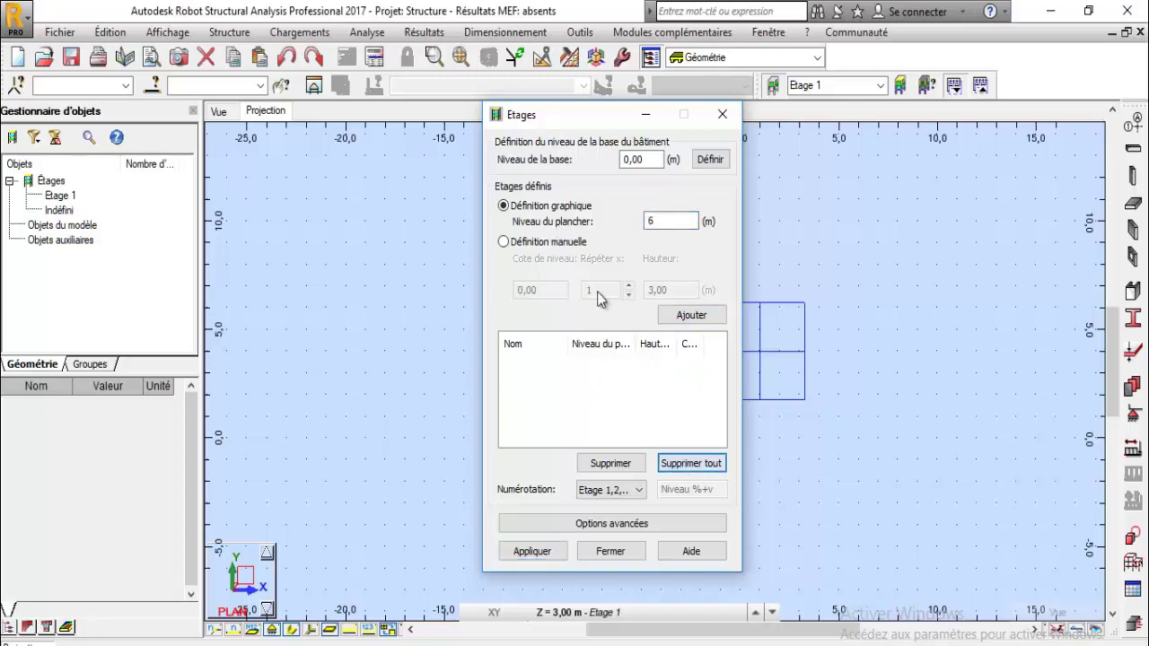
pyautogui.click(543, 243)
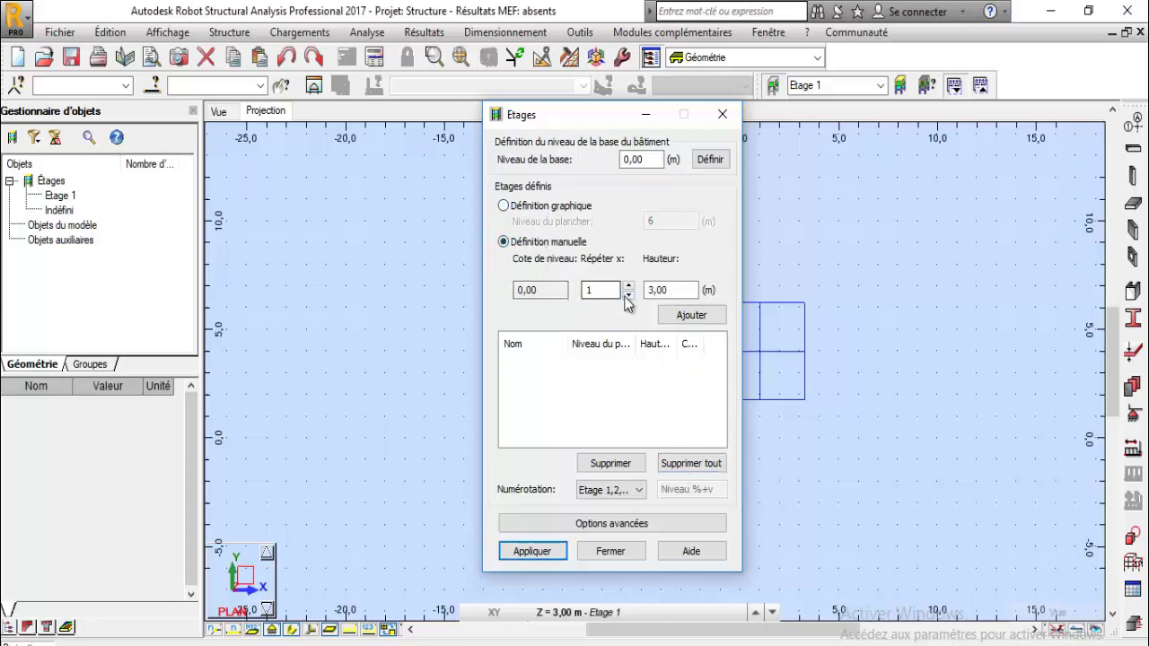
pyautogui.doubleClick(552, 289)
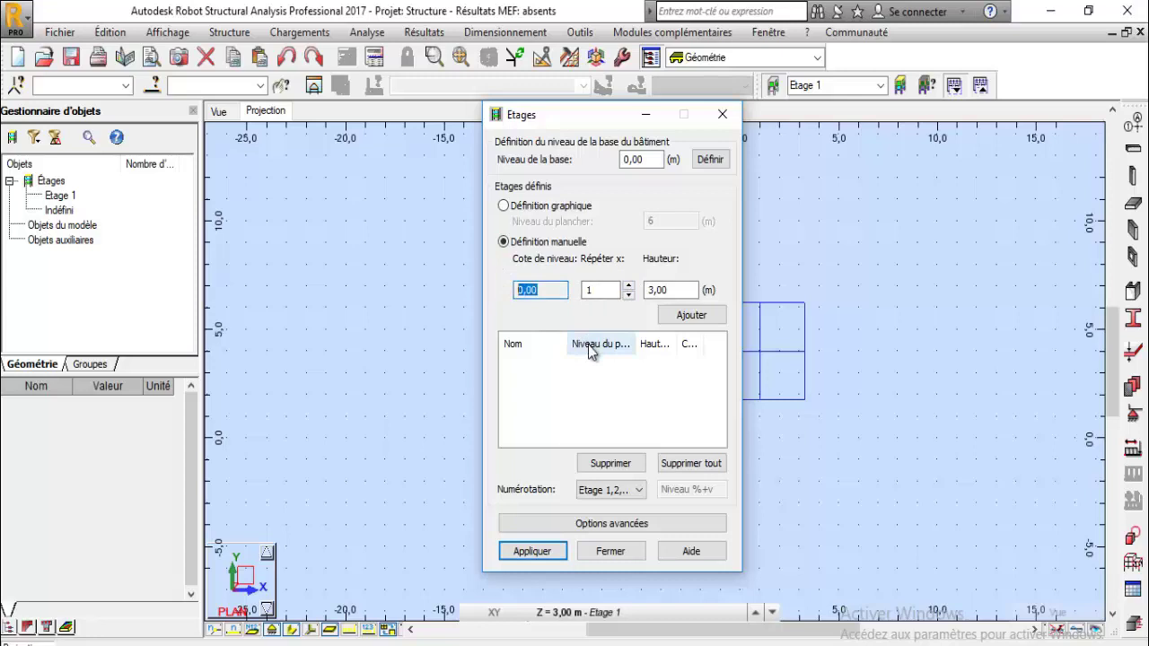
# Try adding three storeys, each 3.2 m high, and clear the storey list again.
pyautogui.doubleClick(660, 289)
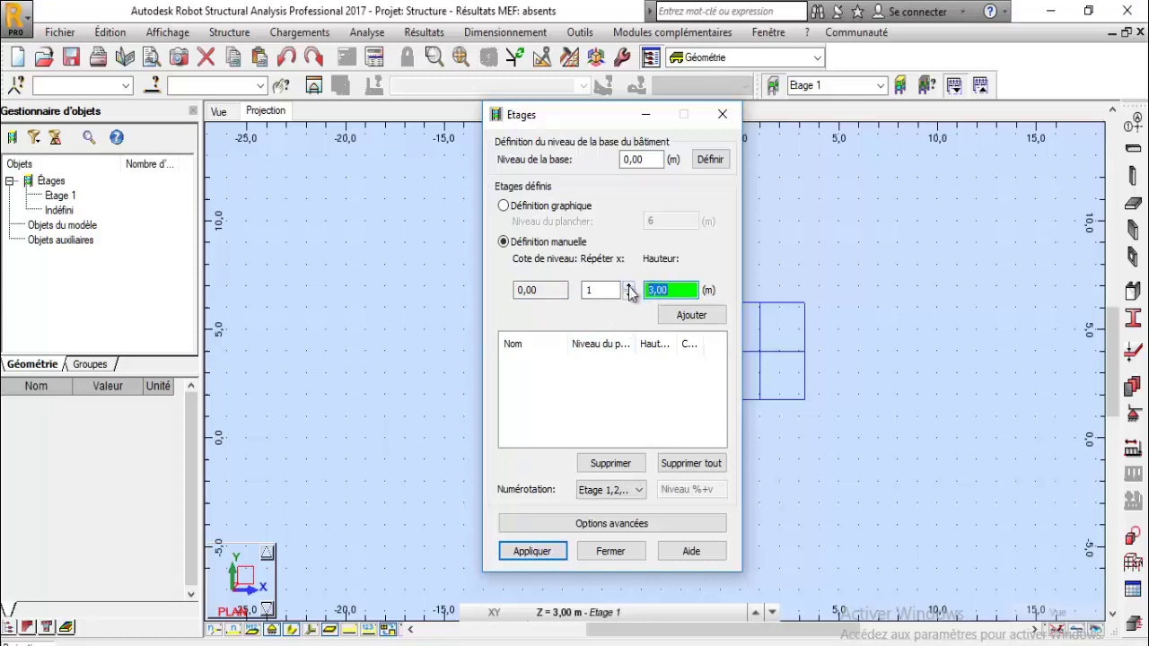
pyautogui.click(629, 286)
pyautogui.click(630, 287)
pyautogui.click(630, 286)
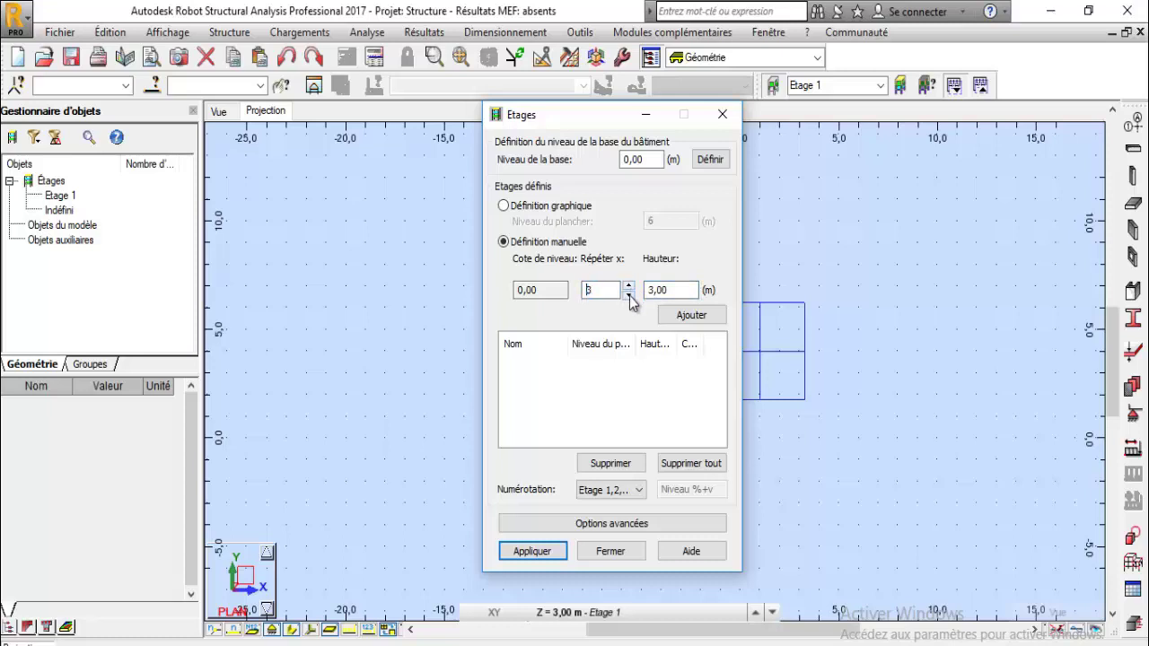
pyautogui.click(682, 290)
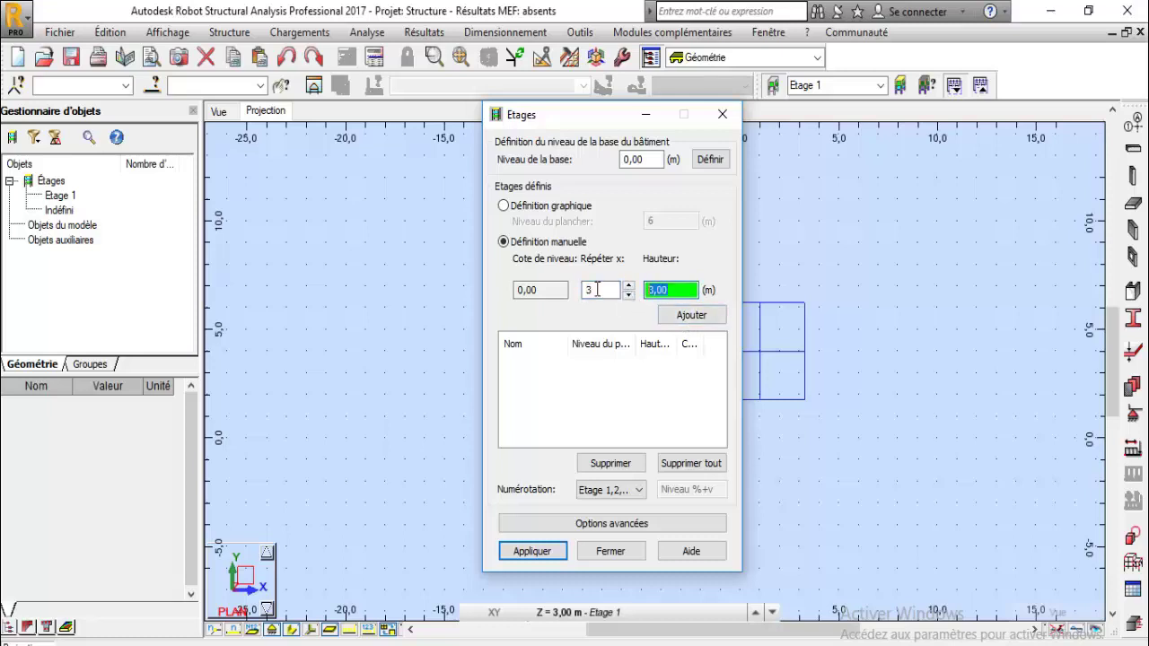
pyautogui.click(684, 315)
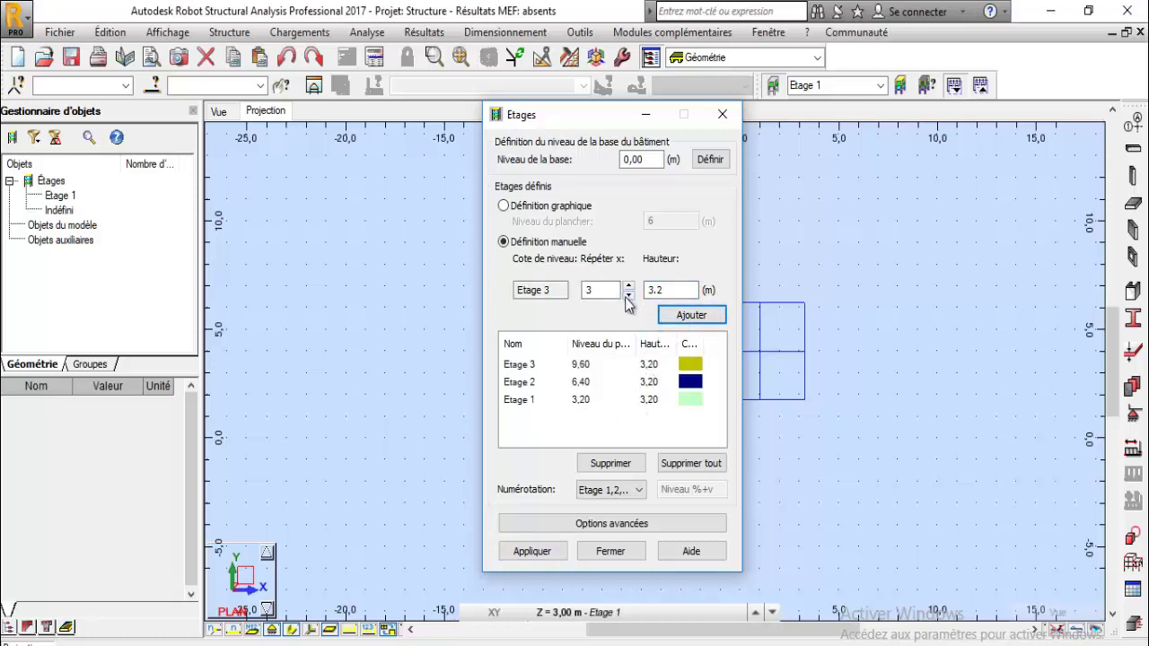
pyautogui.click(684, 465)
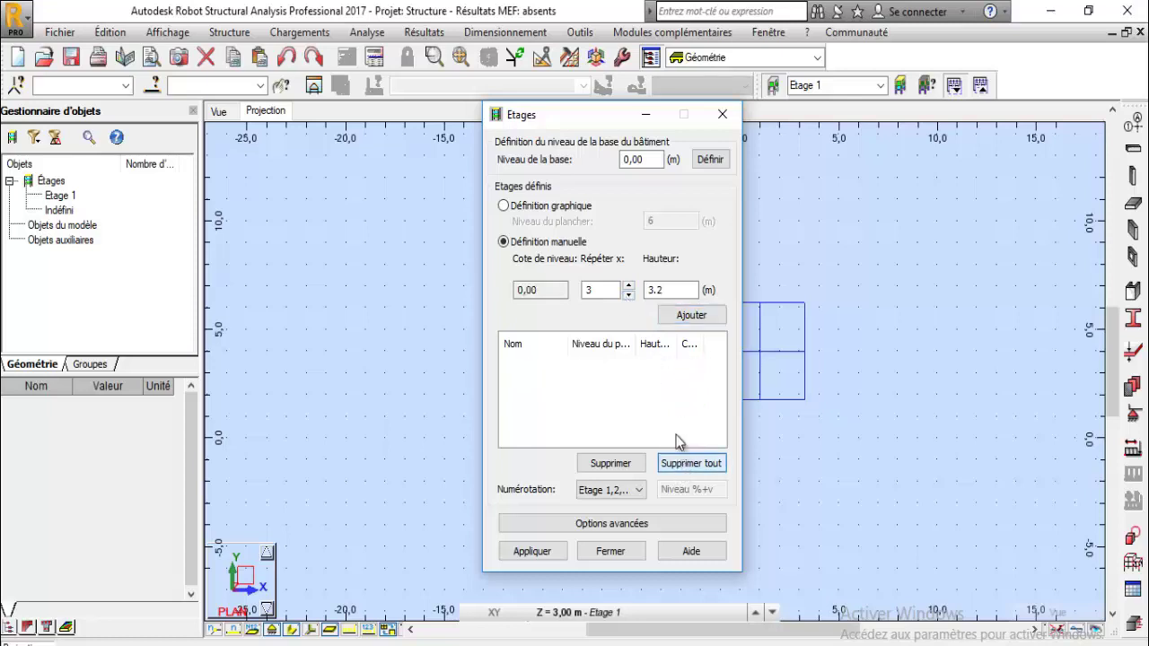
# Add one storey with a height of 4 m using the manual definition.
pyautogui.click(628, 285)
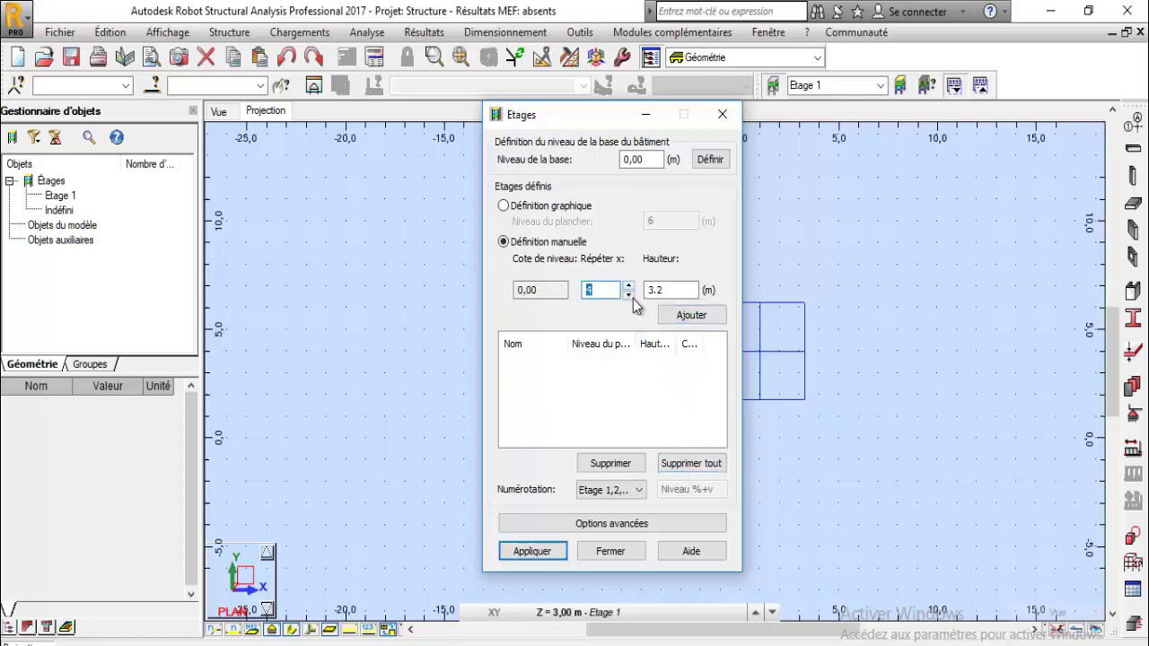
pyautogui.write('1')
pyautogui.press('Tab')
pyautogui.write('4')
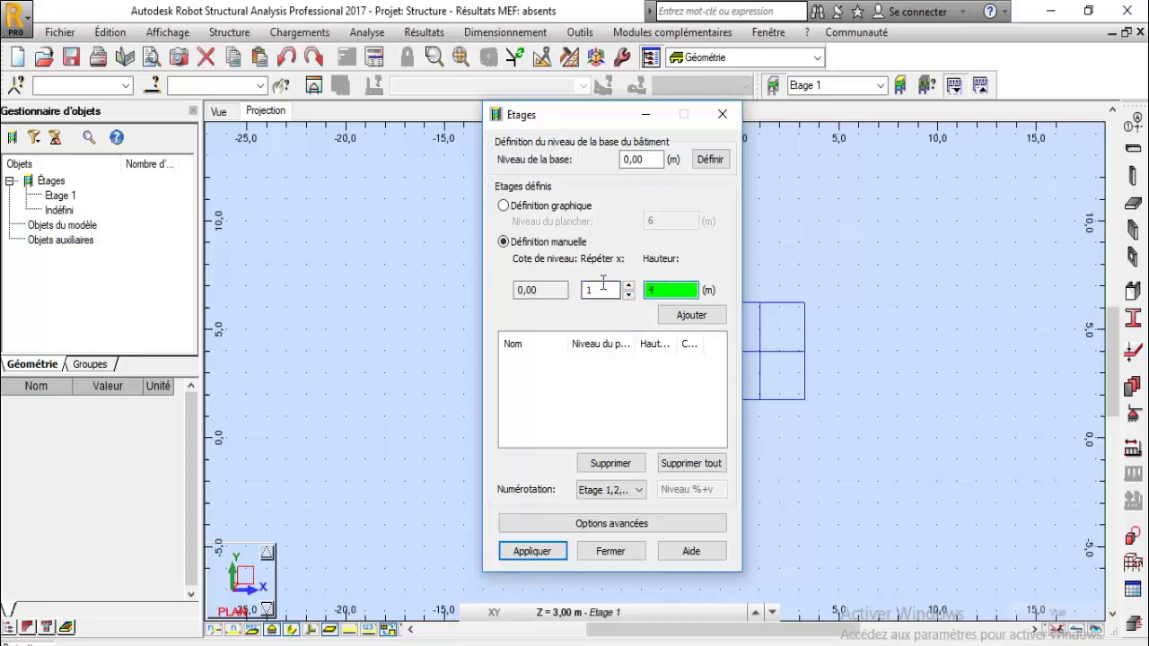
pyautogui.click(688, 315)
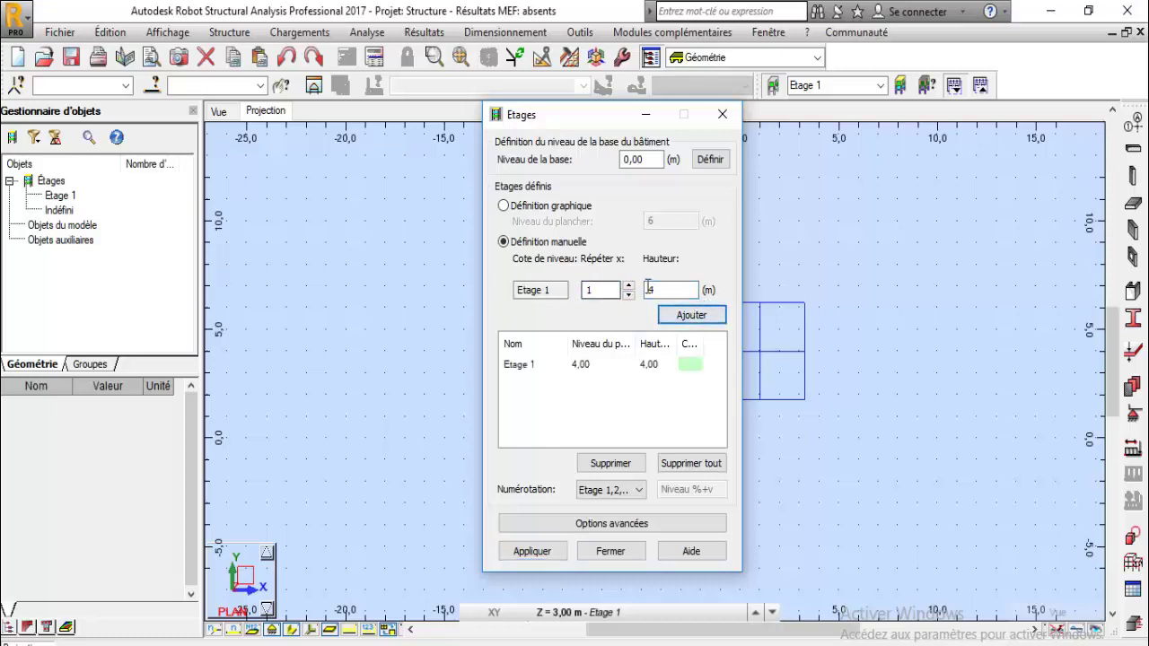
# Add three more storeys above the first, each with a height of 3 m.
pyautogui.hotkey('shift', 'Tab')
pyautogui.hotkey('shift', 'Tab')
pyautogui.write('3')
pyautogui.press('Tab')
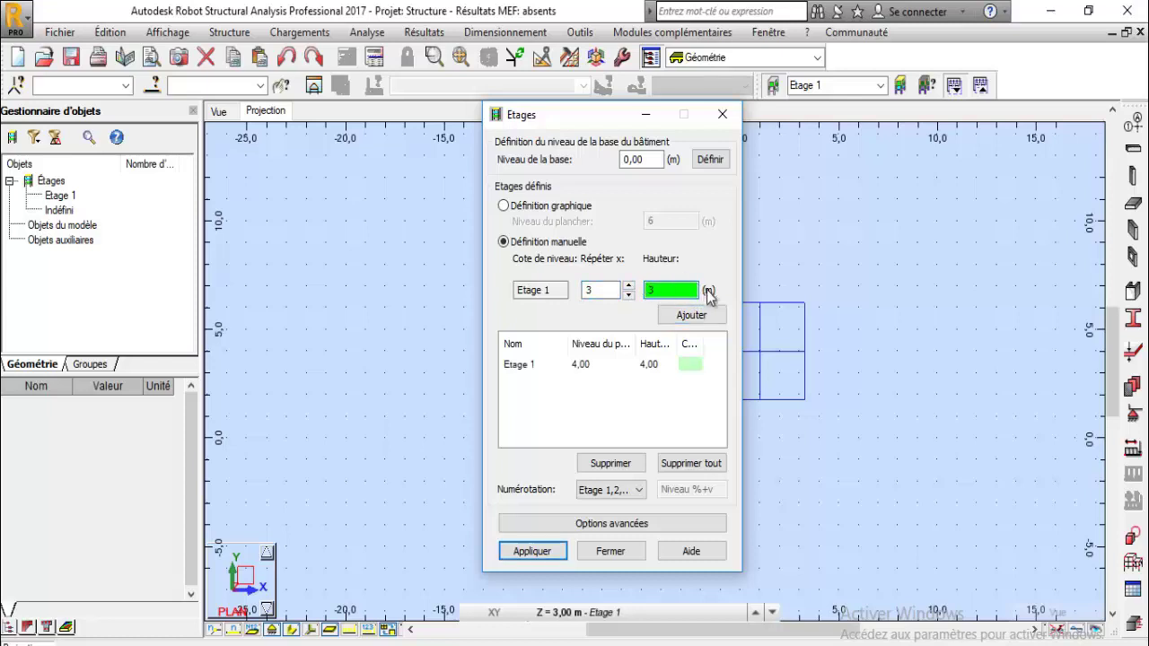
pyautogui.write('3')
pyautogui.click(681, 321)
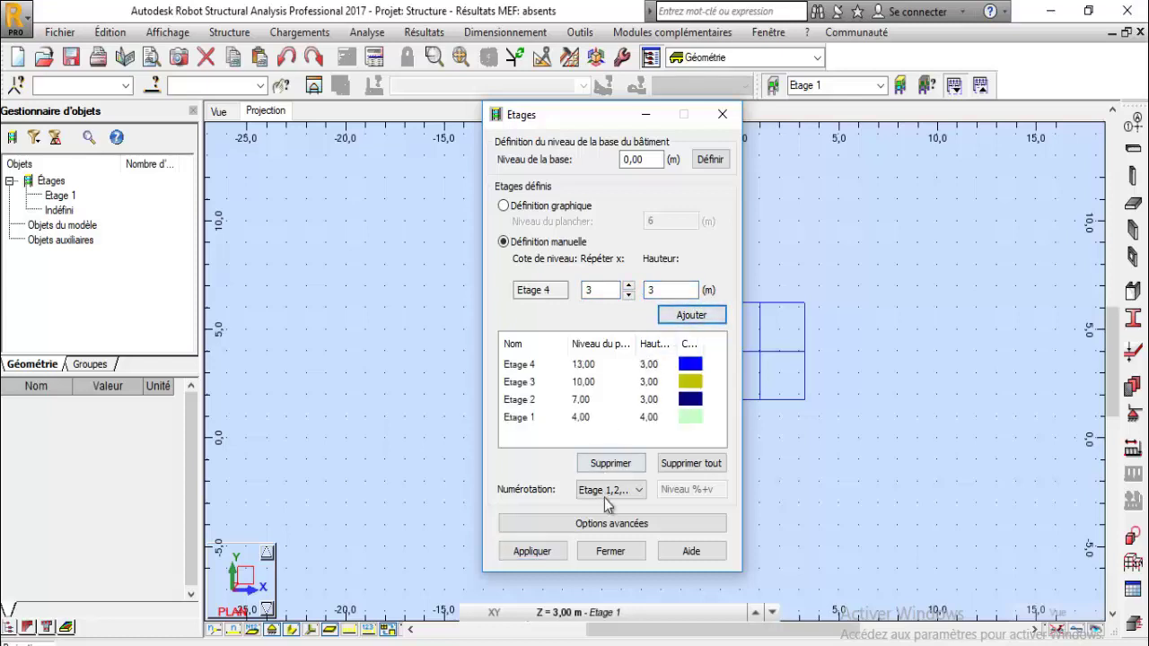
# Apply the storey definitions to the structure and close the storey settings.
pyautogui.click(550, 553)
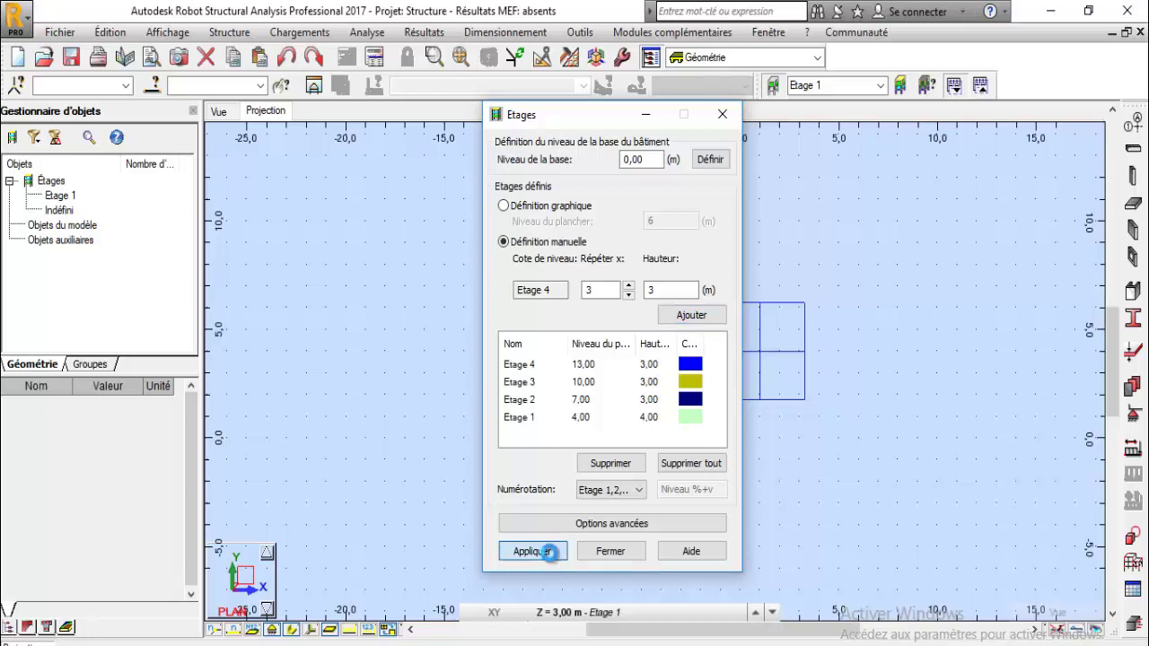
pyautogui.click(8, 182)
pyautogui.click(9, 182)
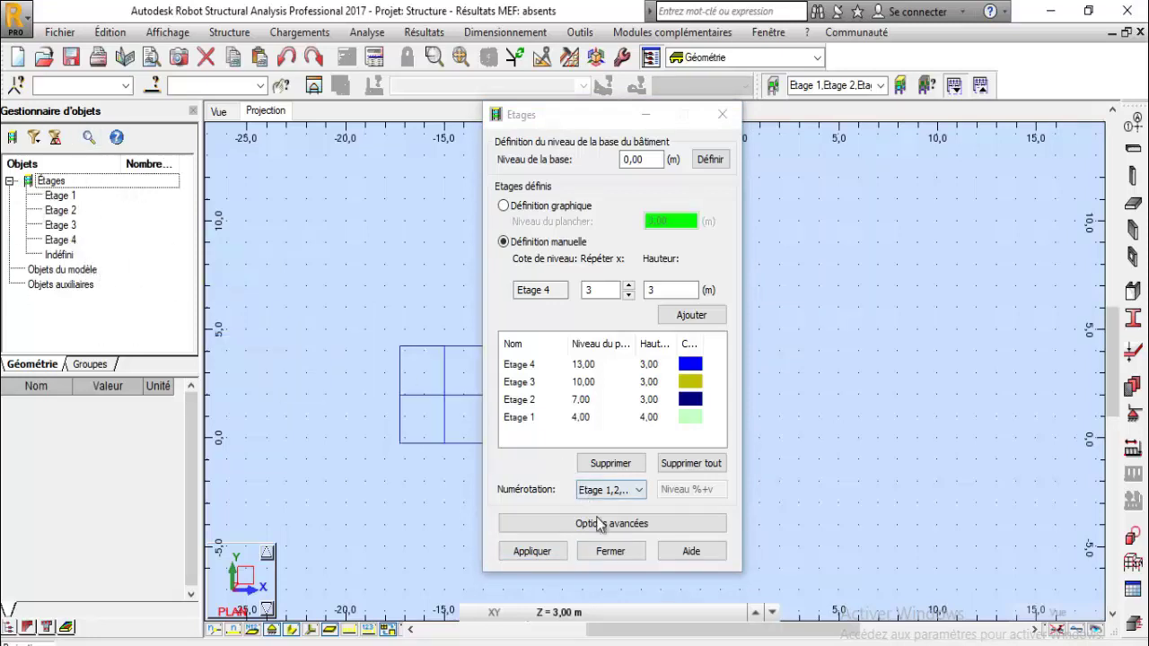
pyautogui.click(611, 551)
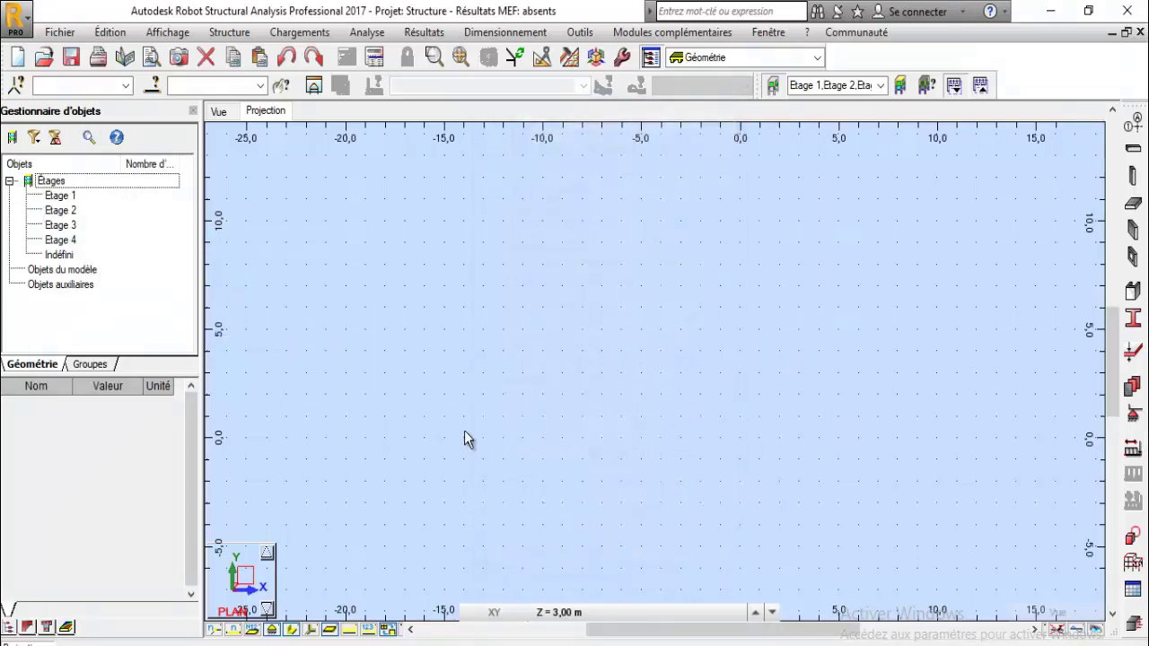
# Open the construction lines definition and add Cartesian X lines starting at 0.00 m with one repetition at 5 m spacing.
pyautogui.click(1133, 126)
pyautogui.moveTo(666, 124); pyautogui.dragTo(435, 133)
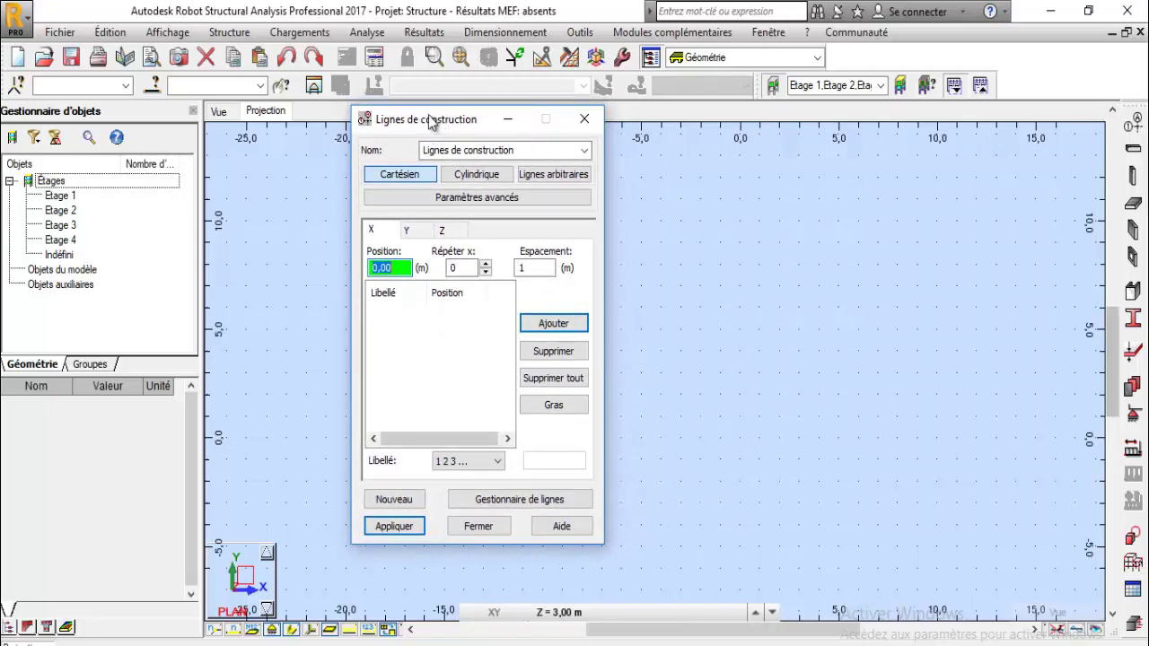
pyautogui.moveTo(437, 125); pyautogui.dragTo(385, 132)
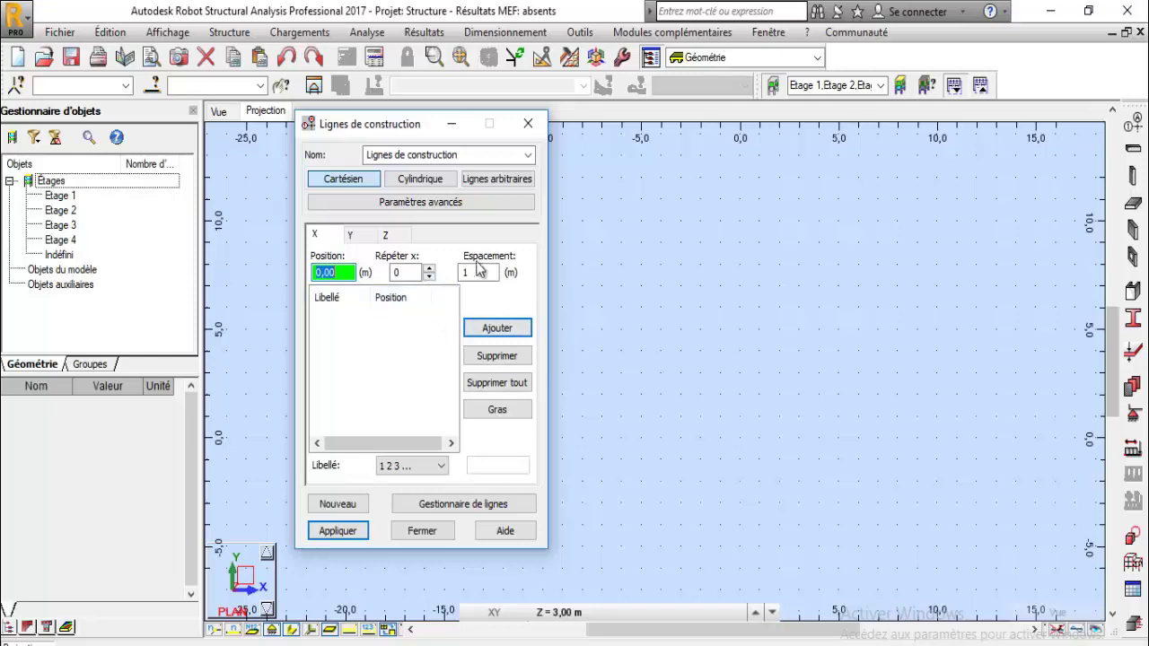
pyautogui.click(430, 268)
pyautogui.click(477, 274)
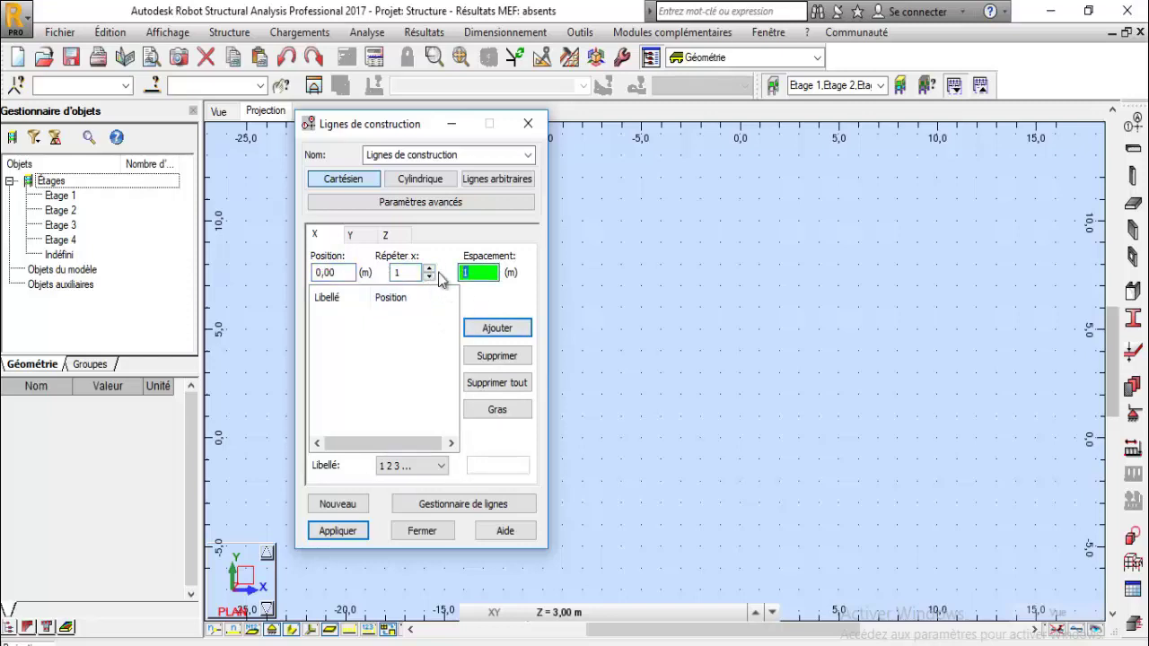
pyautogui.write('5')
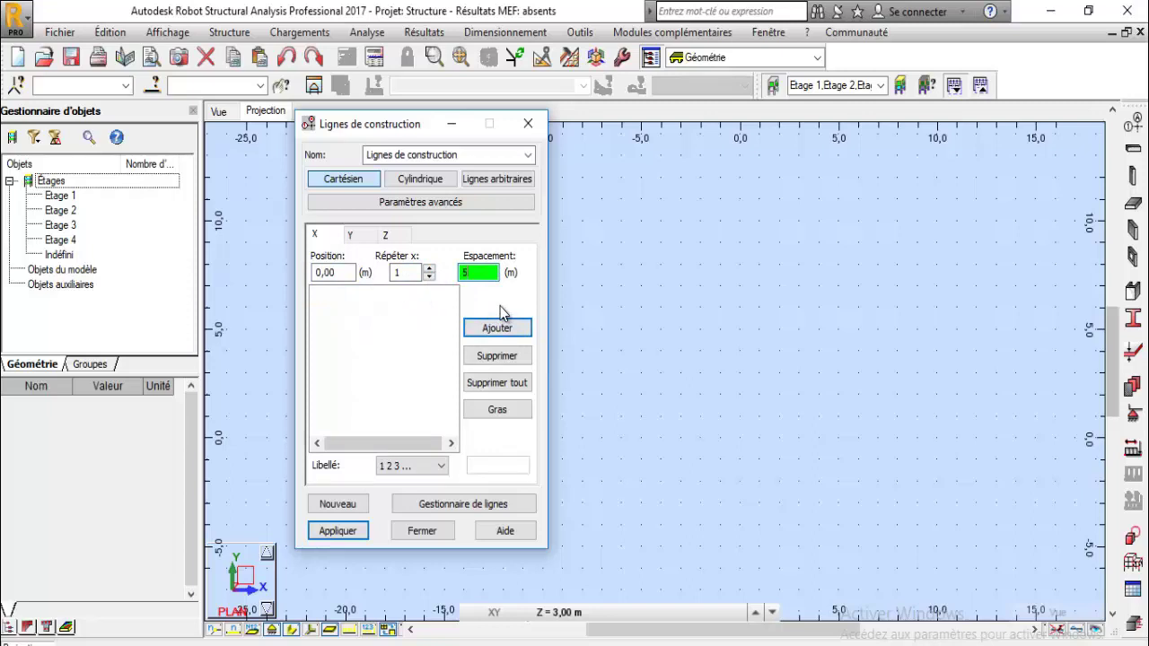
pyautogui.press('Return')
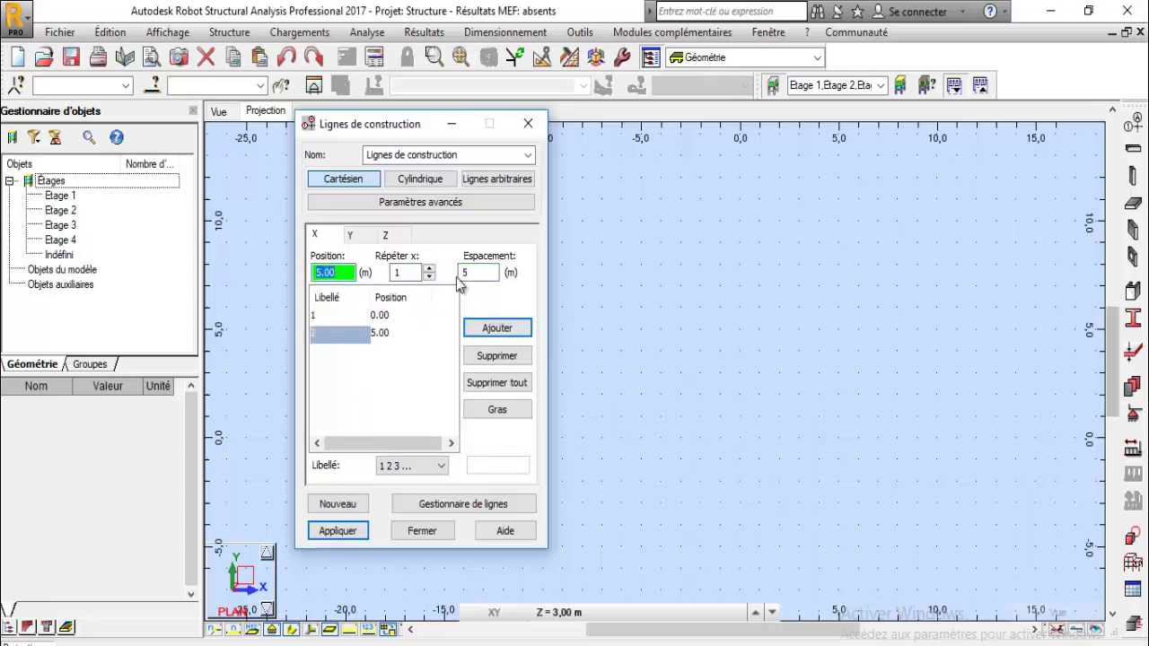
# Add three more X construction lines, spaced successively 4 m, 6 m and 5 m from the preceding line.
pyautogui.click(493, 272)
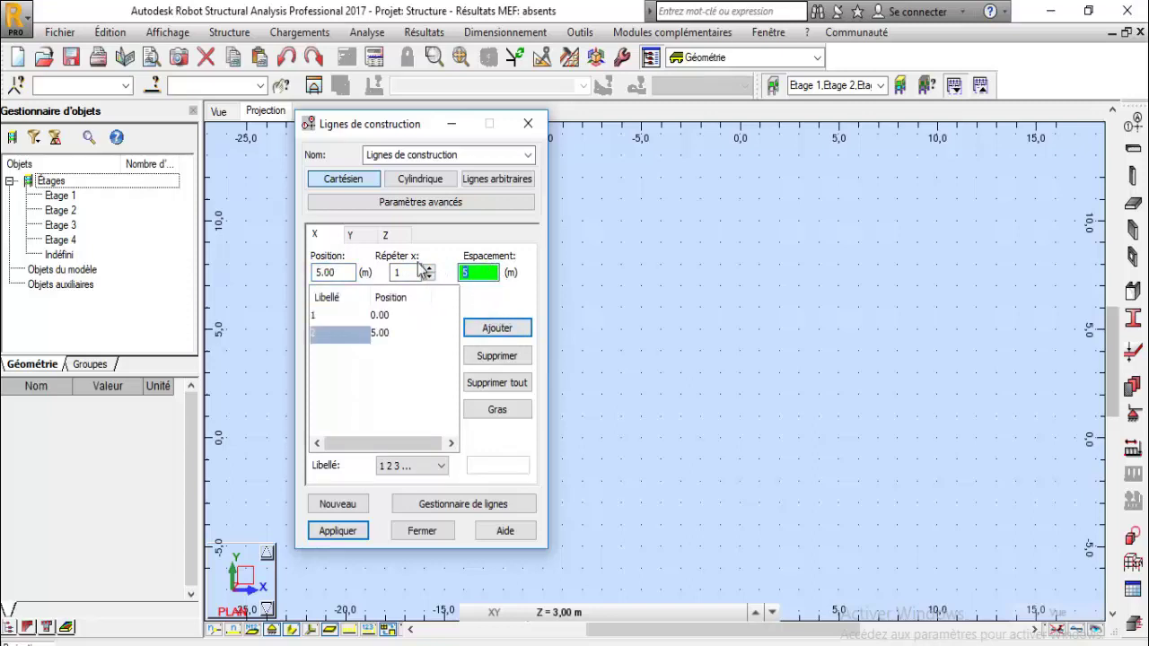
pyautogui.write('4')
pyautogui.click(475, 328)
pyautogui.write('6')
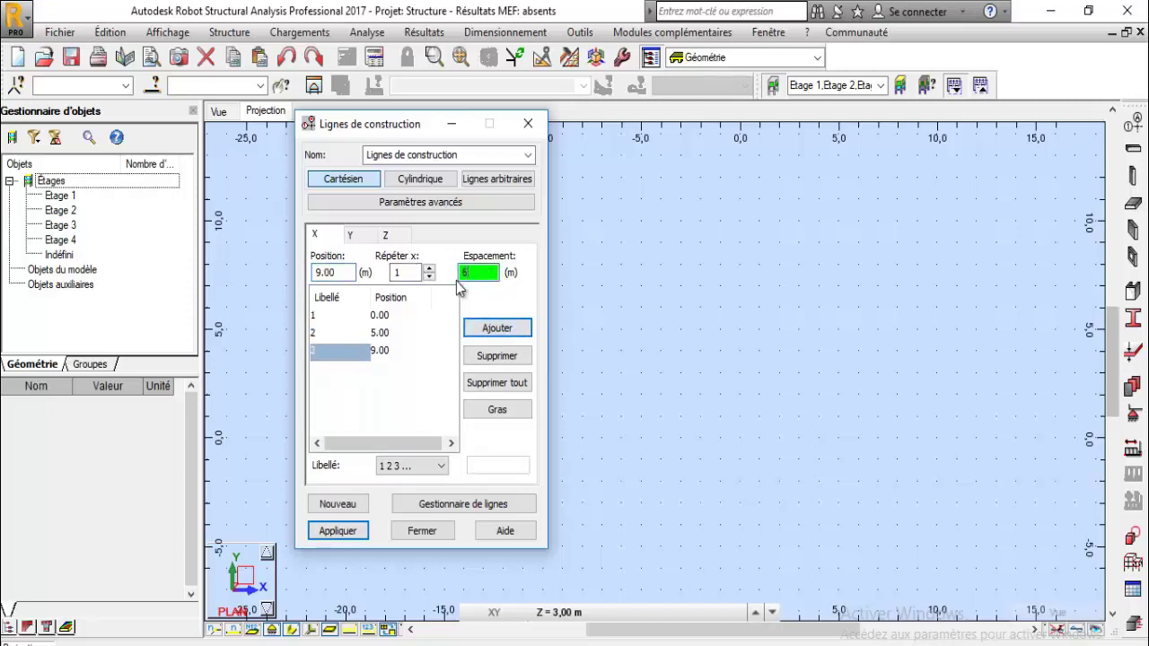
pyautogui.click(489, 325)
pyautogui.click(478, 272)
pyautogui.write('5')
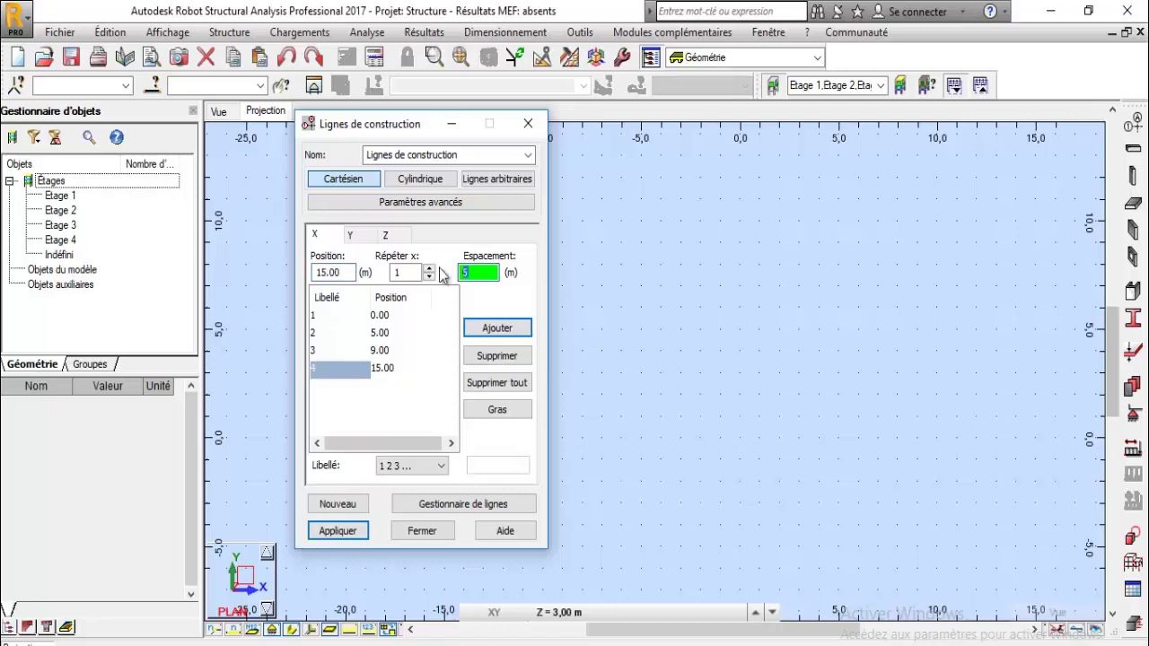
pyautogui.click(483, 329)
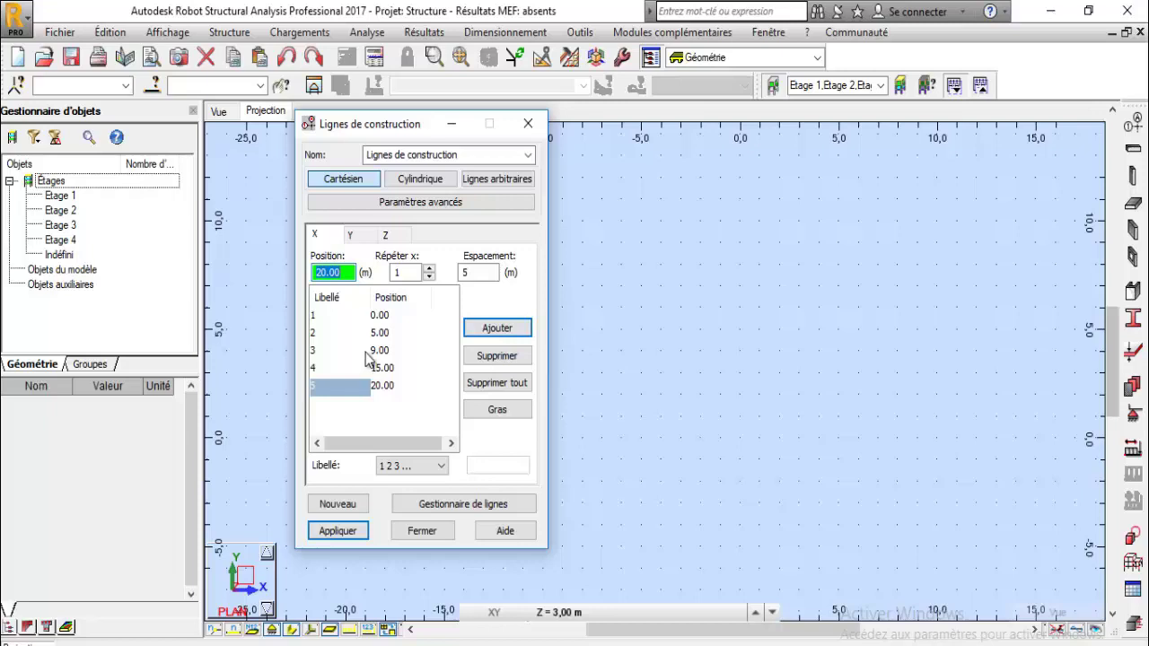
# Add Y construction lines starting at 0.00 m with two repetitions at 2 m spacing.
pyautogui.click(350, 235)
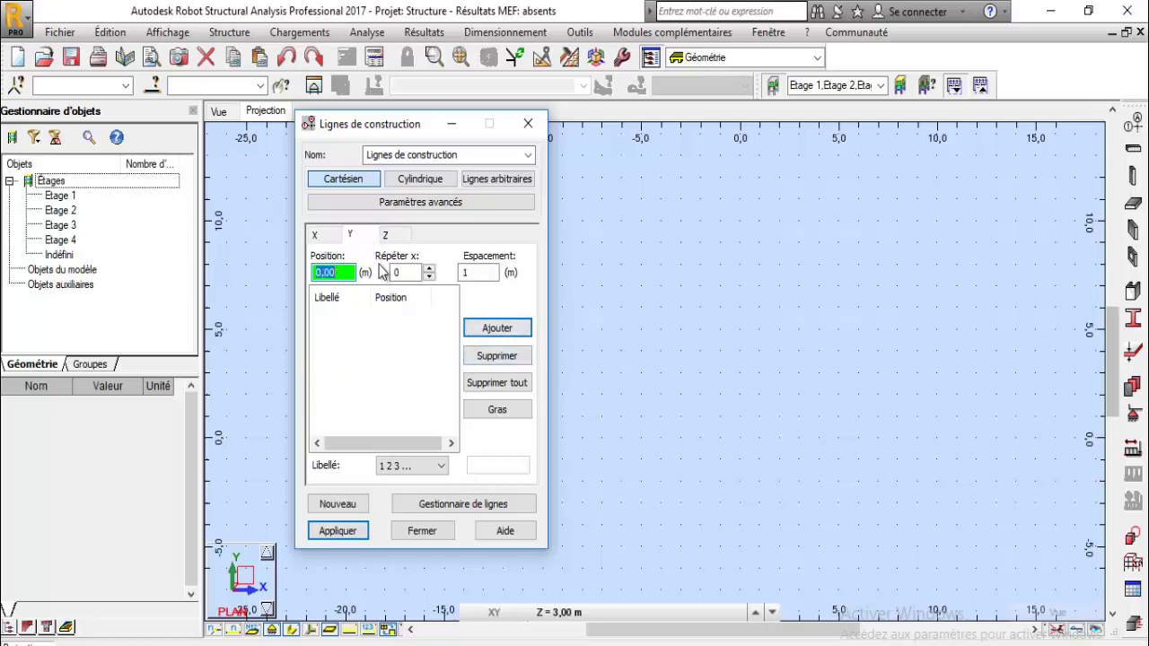
pyautogui.click(430, 269)
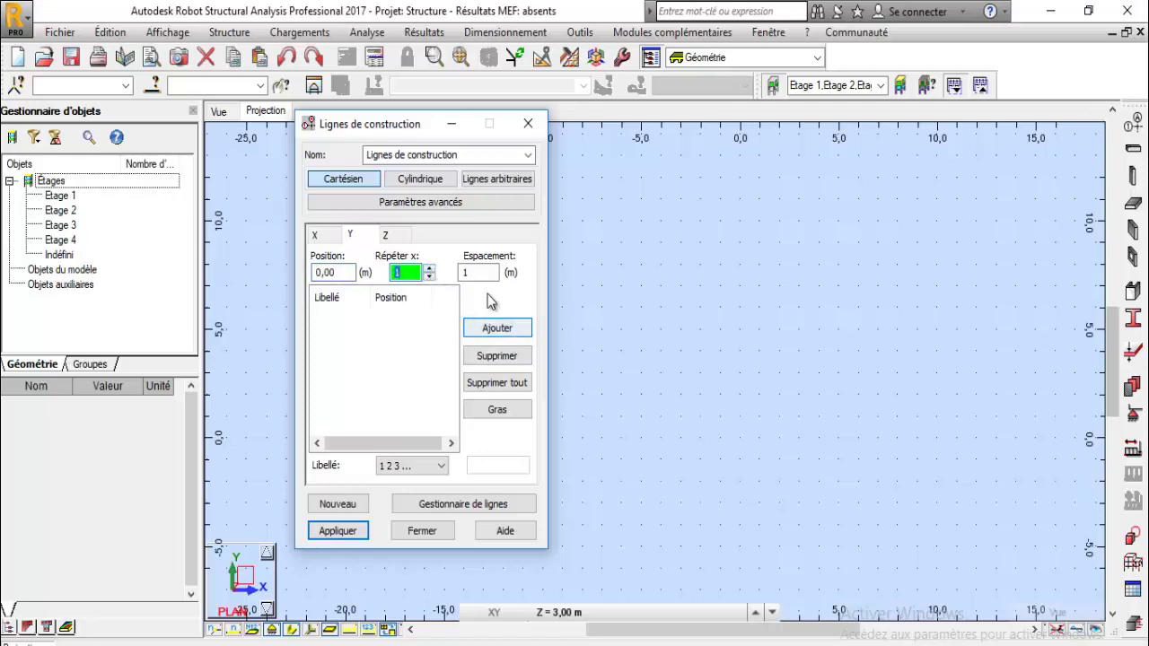
pyautogui.click(430, 268)
pyautogui.click(479, 273)
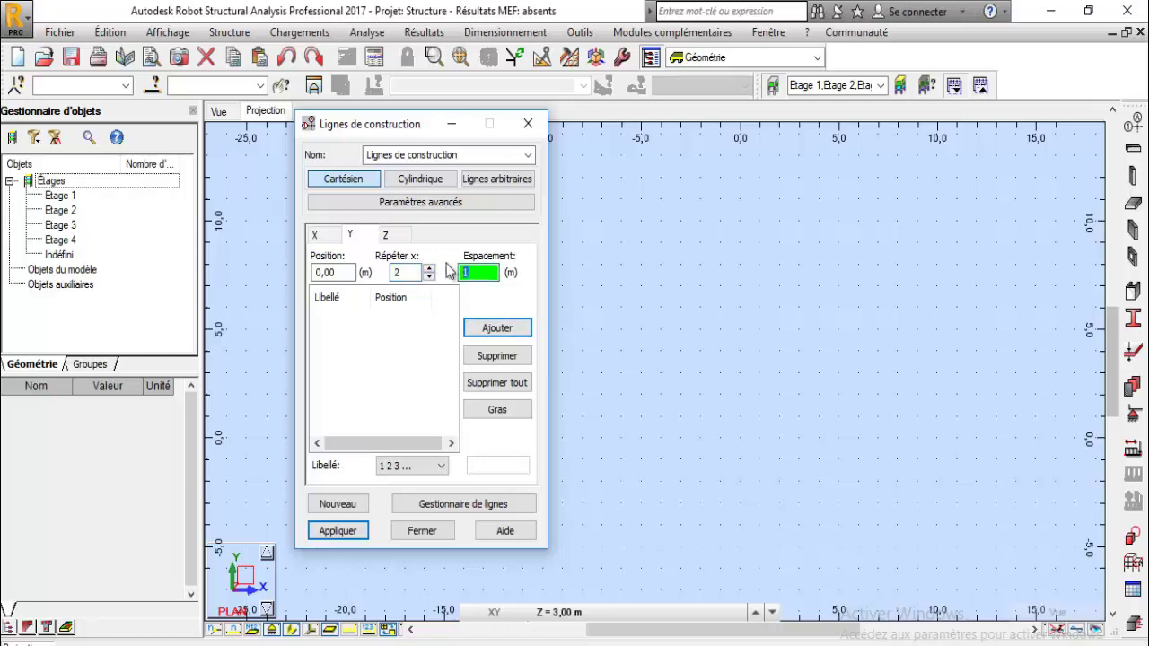
pyautogui.write('2')
pyautogui.click(498, 329)
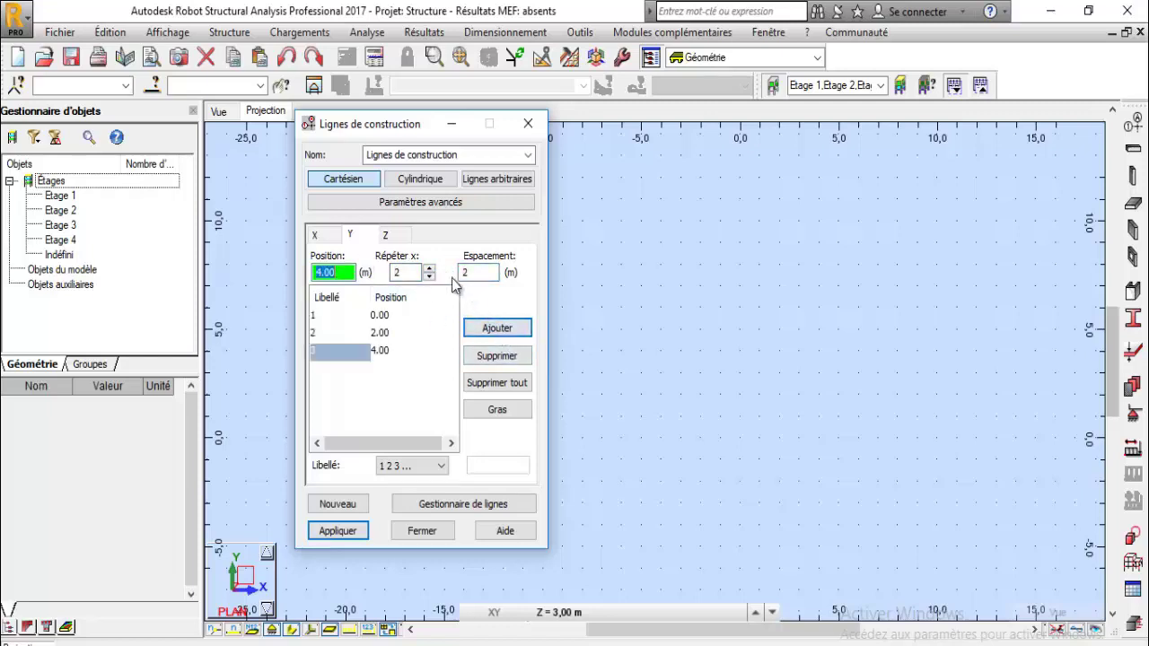
# Add one more Y construction line with a single repetition at 4 m spacing from the last one.
pyautogui.press('Tab')
pyautogui.press('Tab')
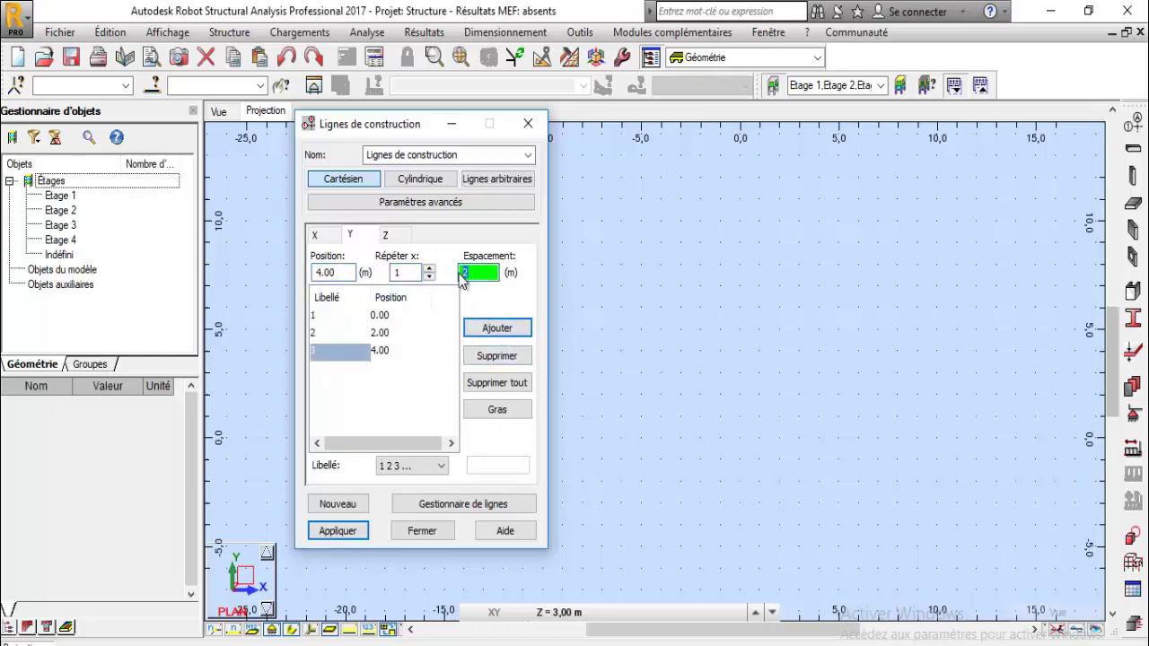
pyautogui.write('4')
pyautogui.click(497, 329)
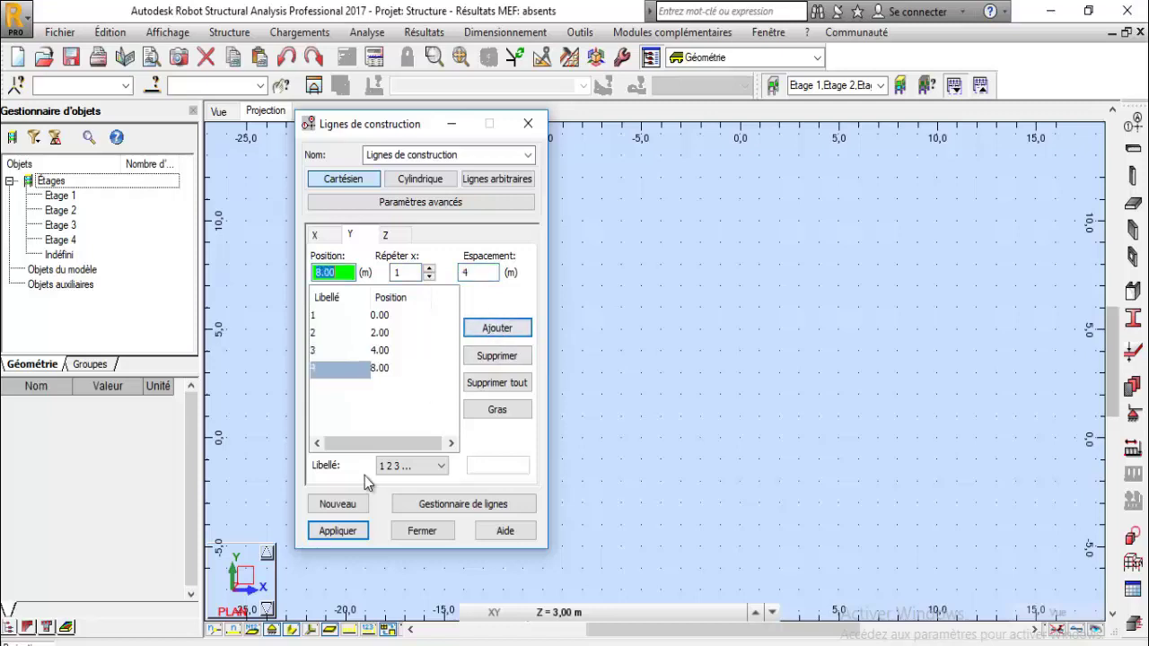
# Review the construction line positions defined for the Z, Y and X directions.
pyautogui.click(385, 235)
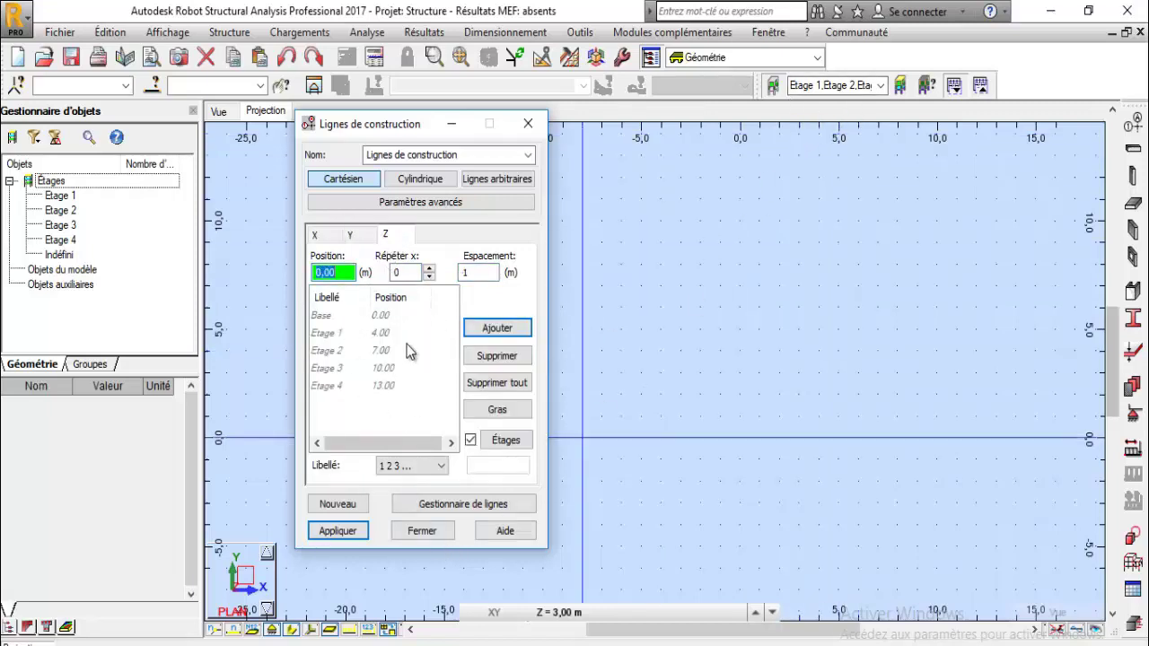
pyautogui.click(360, 238)
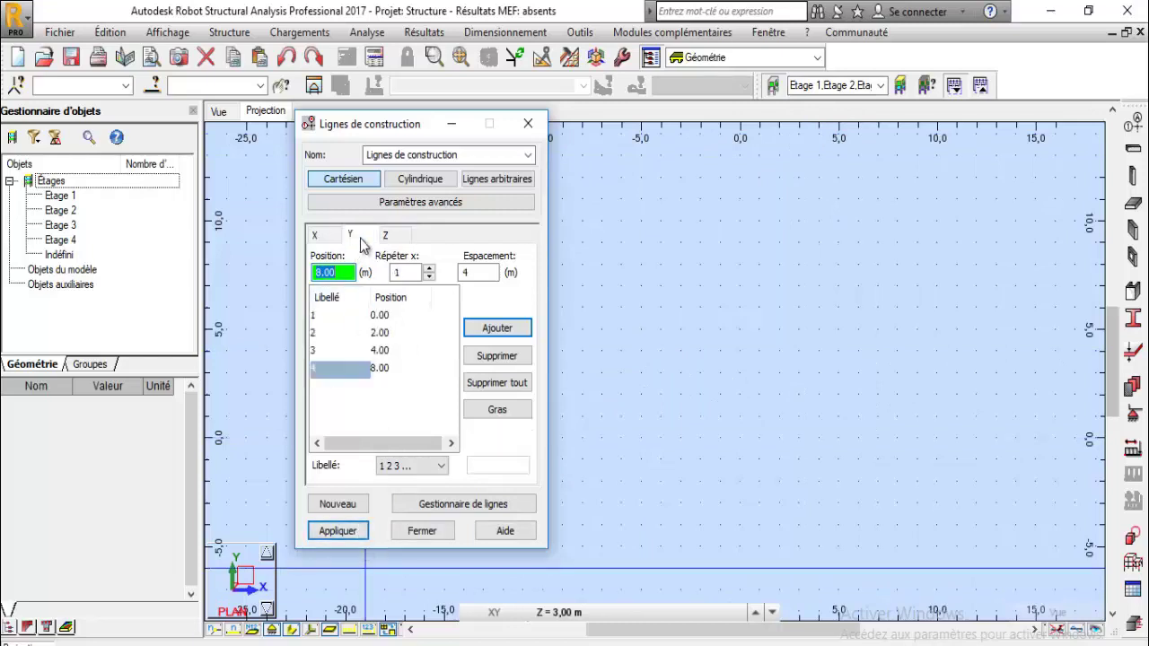
pyautogui.click(316, 235)
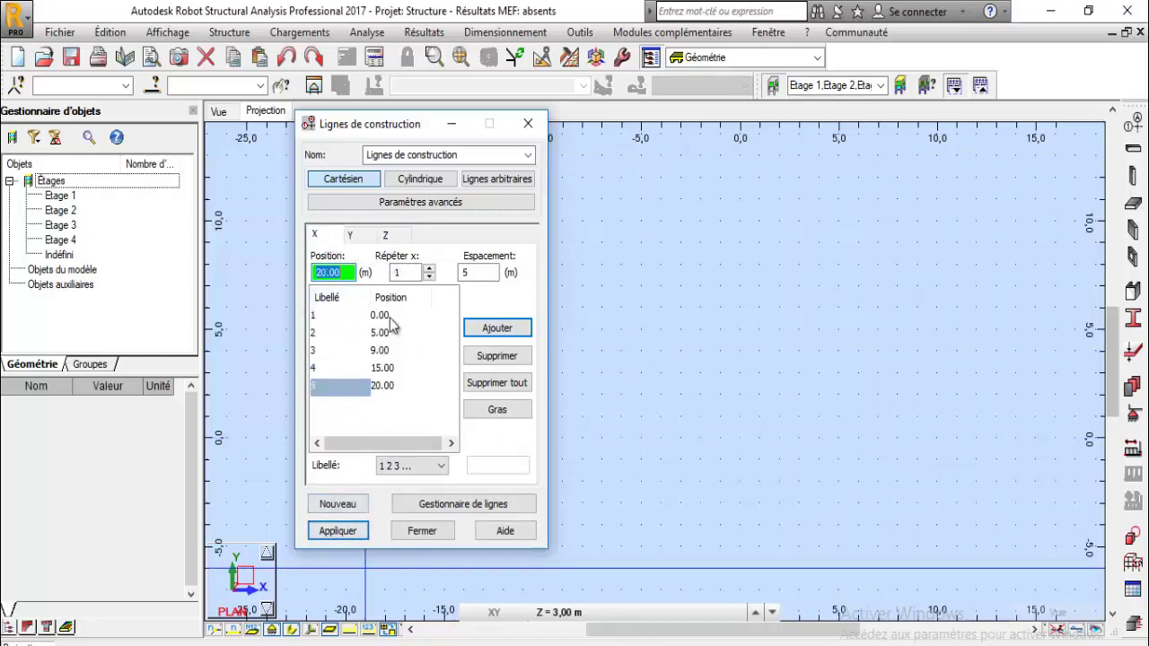
pyautogui.click(355, 238)
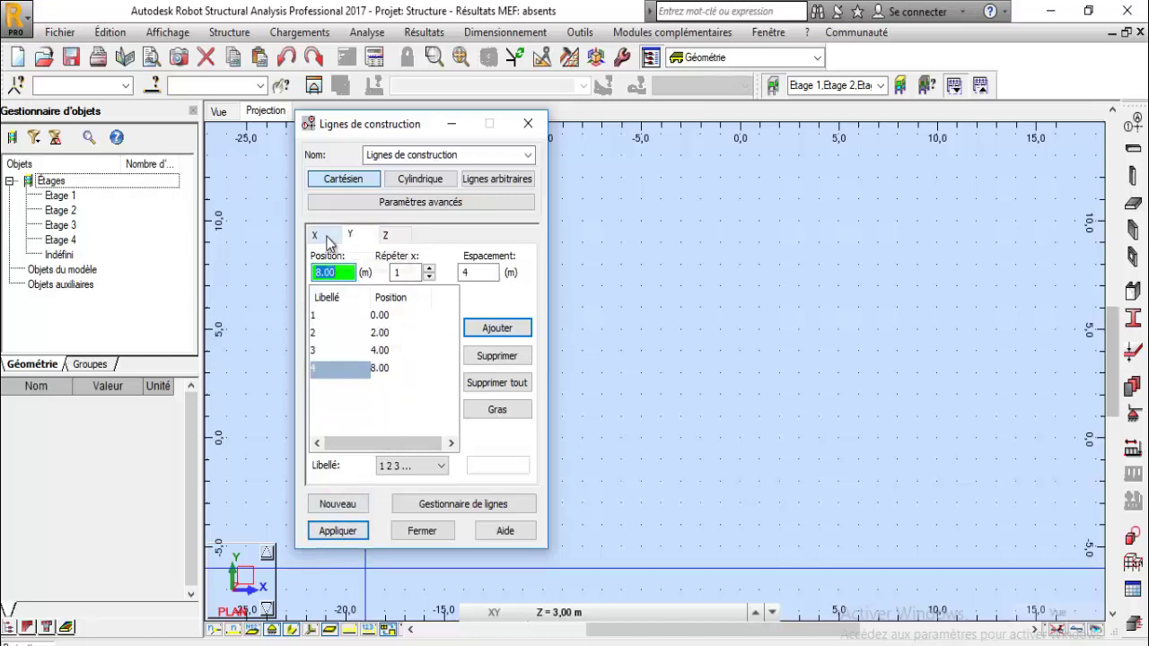
pyautogui.click(329, 239)
# Label the Y construction lines with letters (A B C ...), apply the construction lines and close their definition.
pyautogui.click(350, 236)
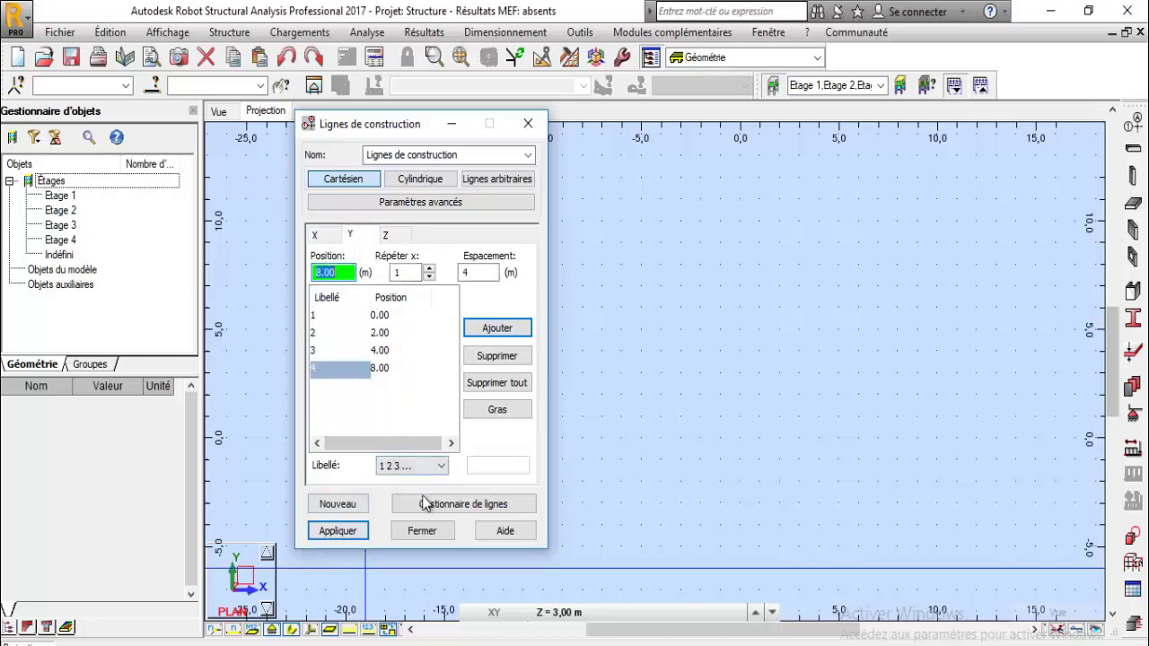
pyautogui.click(415, 467)
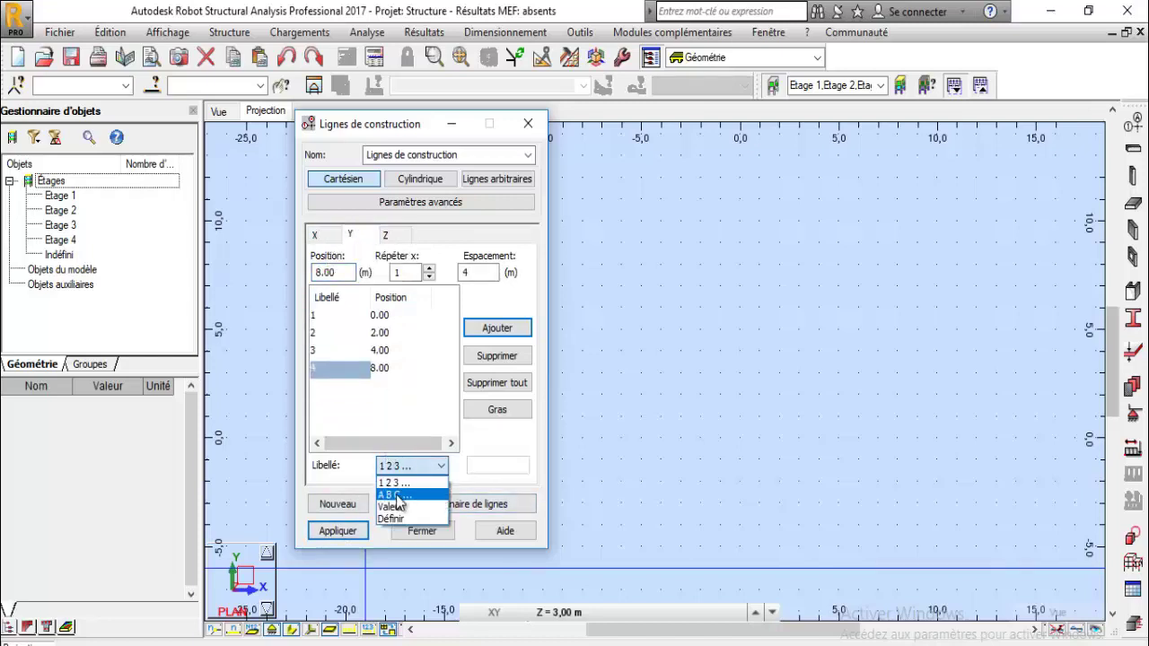
pyautogui.click(398, 496)
pyautogui.click(355, 531)
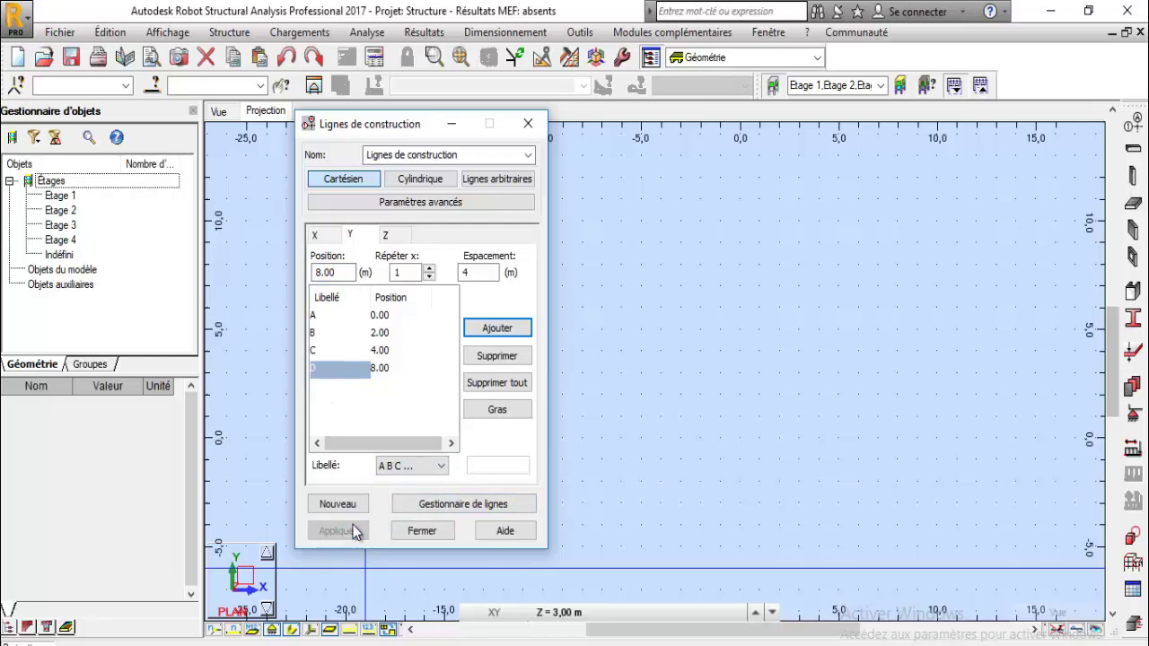
pyautogui.click(421, 530)
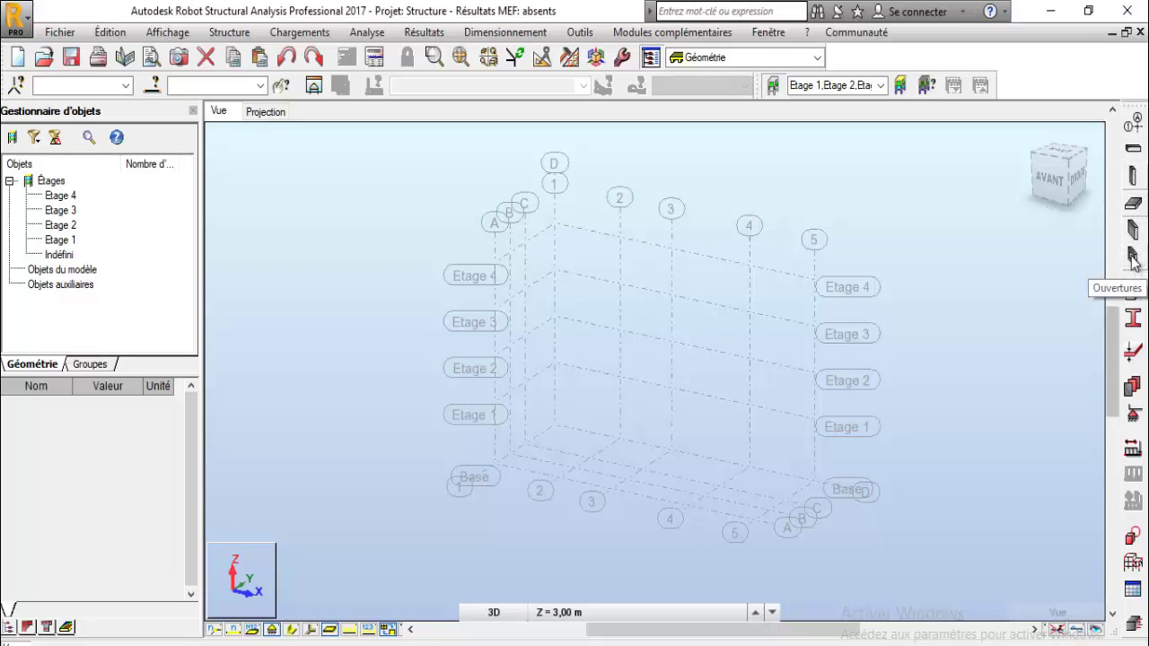
# Start defining a column and set its type to reinforced concrete (Poteau BA).
pyautogui.click(1132, 177)
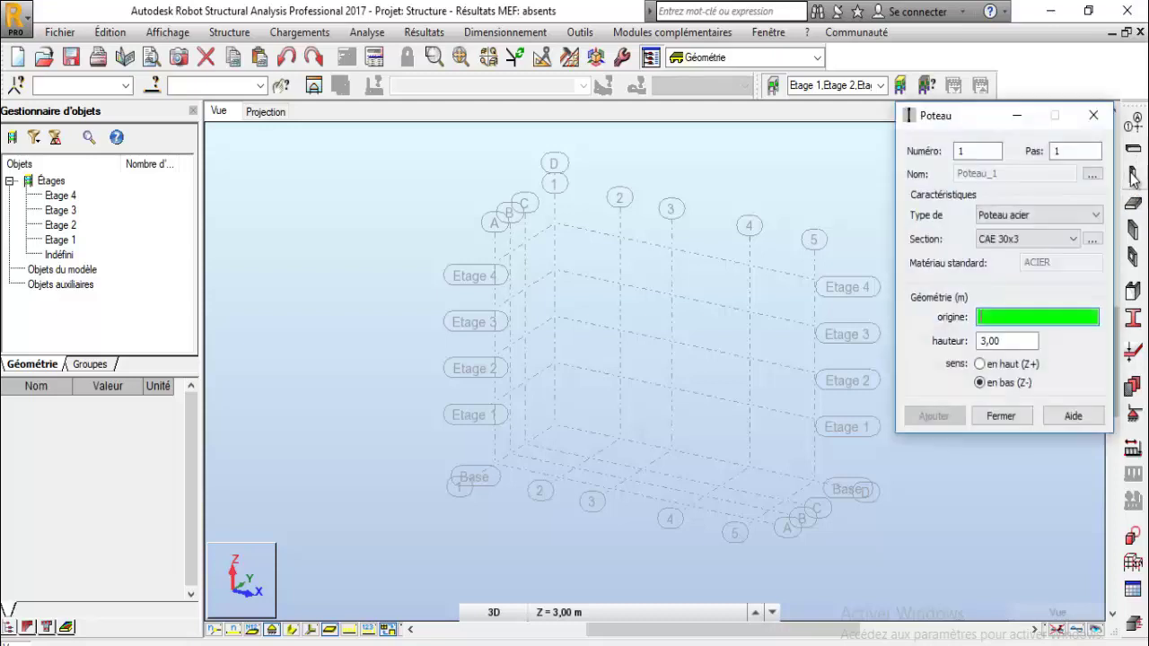
pyautogui.moveTo(989, 128); pyautogui.dragTo(947, 113)
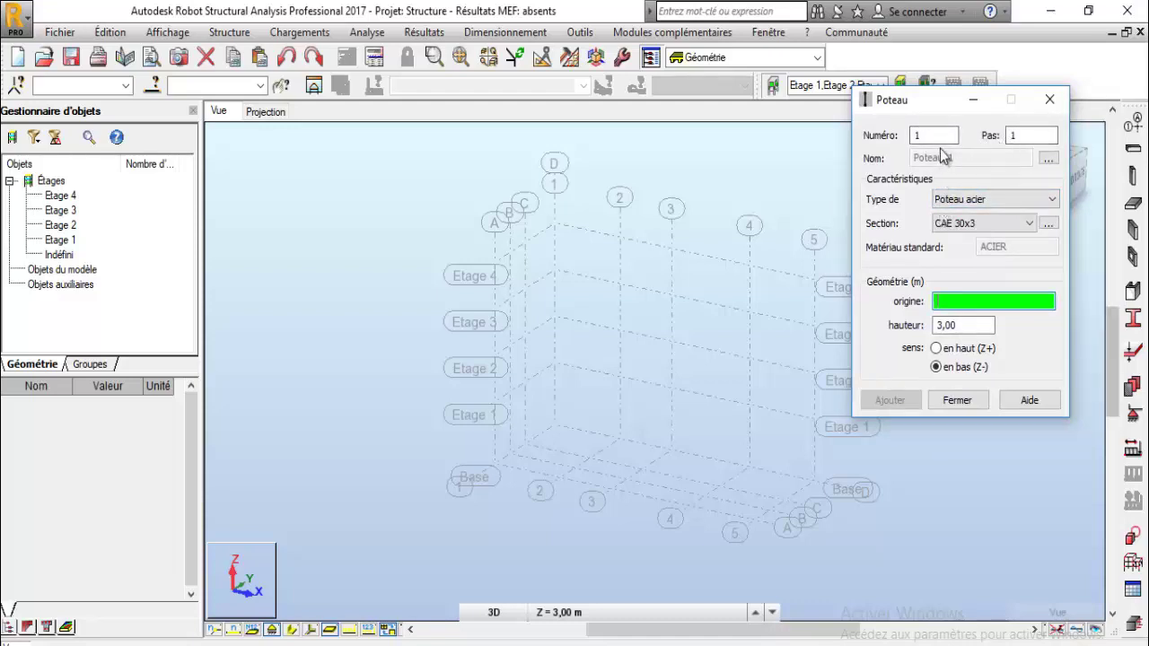
pyautogui.click(988, 202)
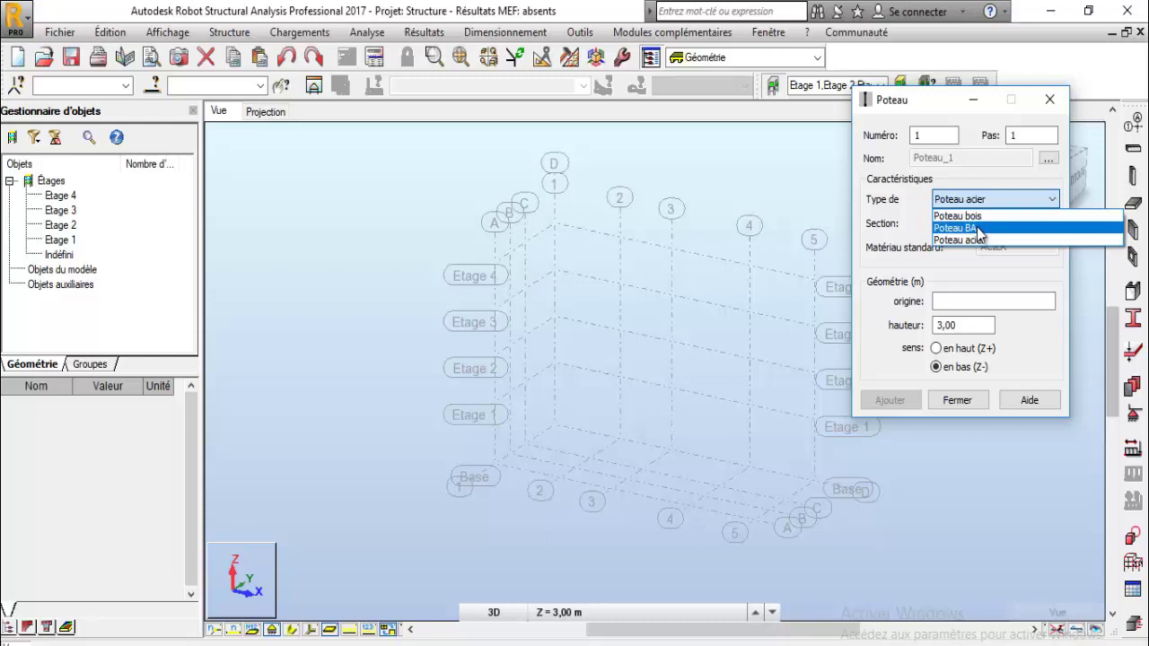
pyautogui.click(978, 229)
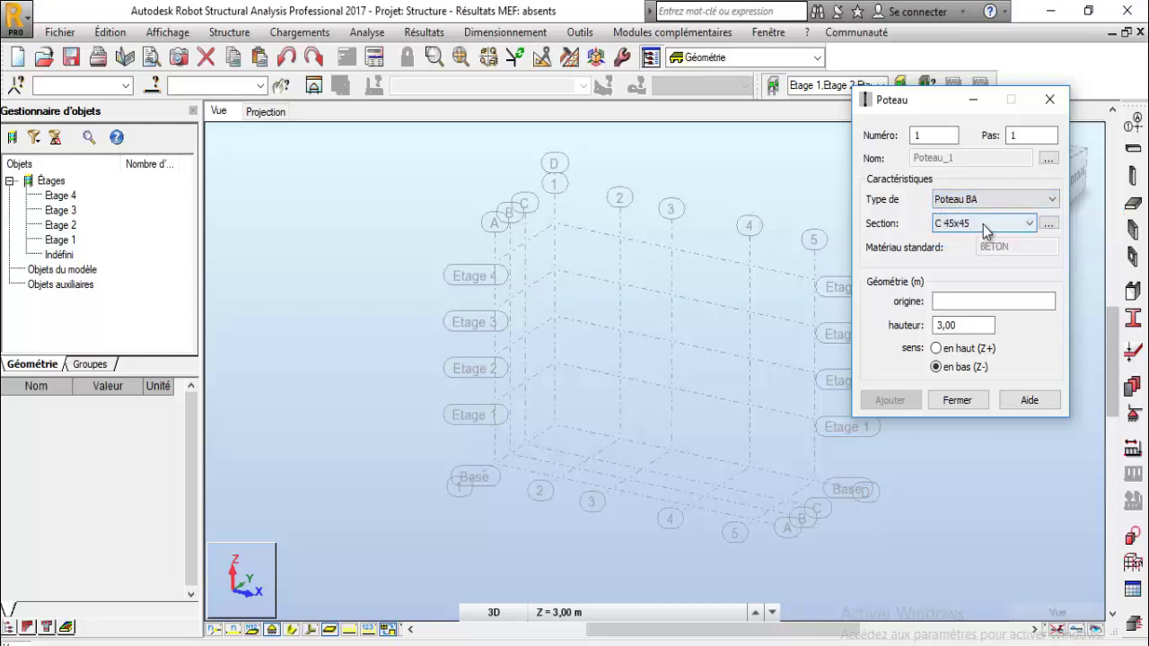
# Check the available concrete column sections and open the definition of a new section for the column.
pyautogui.click(987, 225)
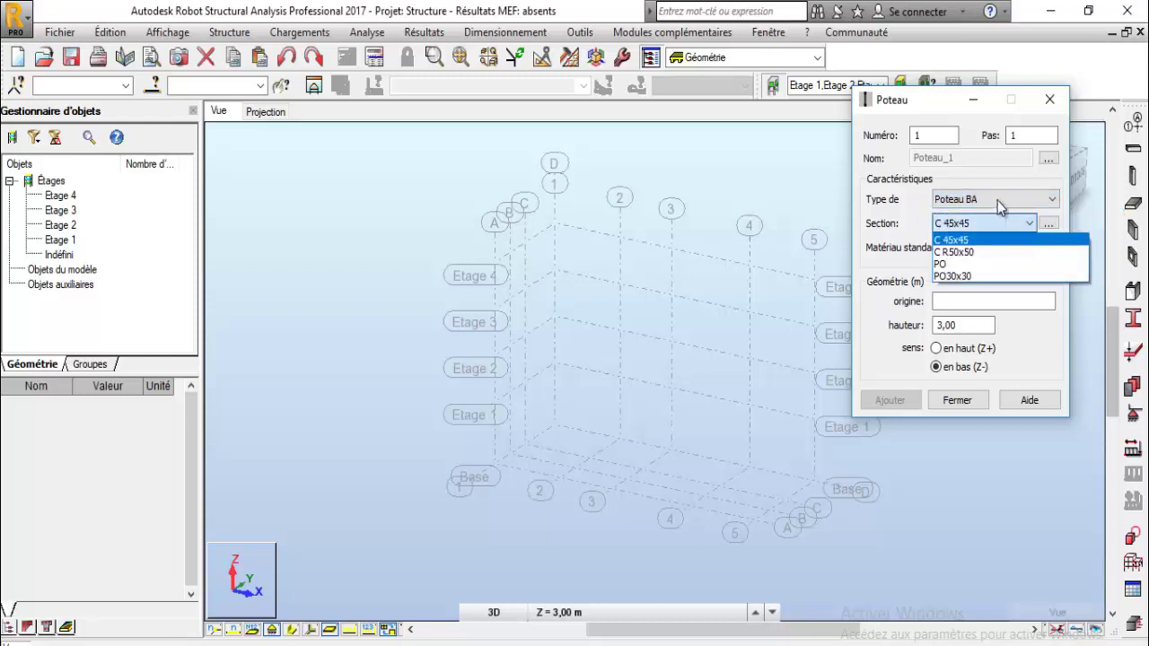
pyautogui.click(998, 200)
pyautogui.click(1001, 227)
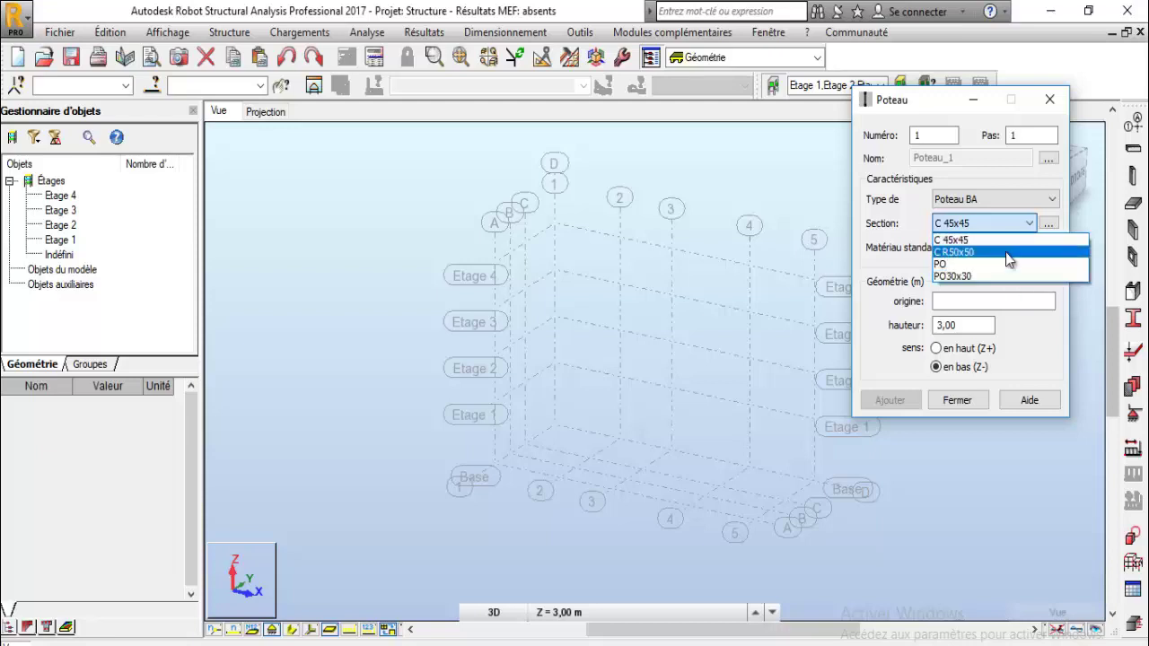
pyautogui.click(1050, 229)
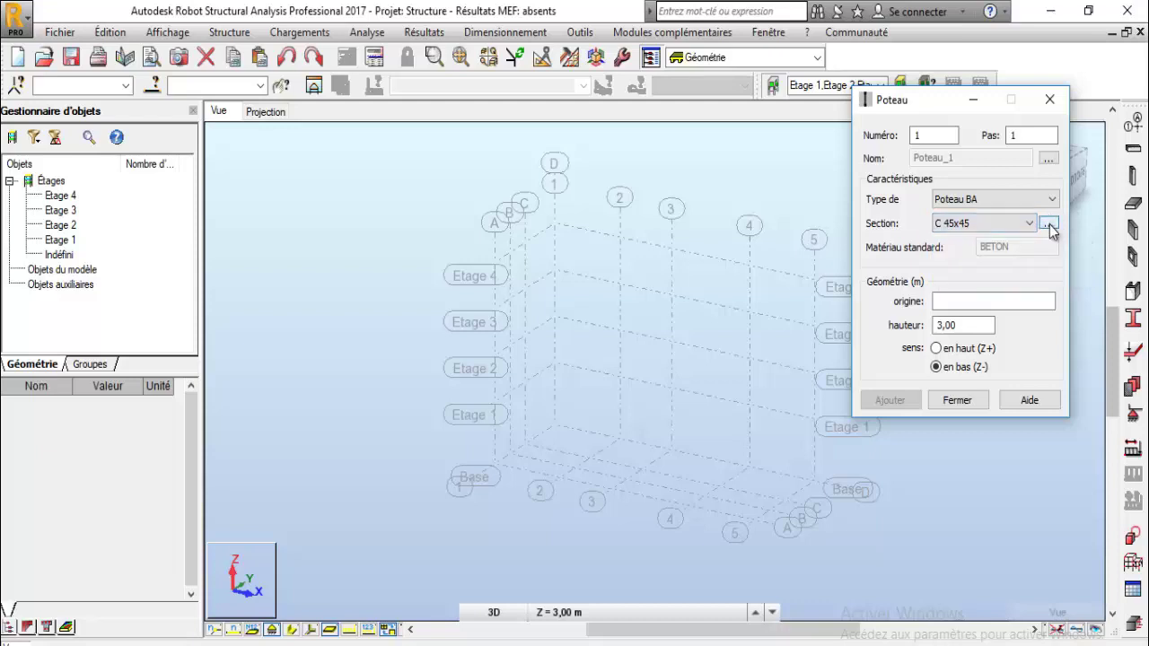
pyautogui.click(1050, 226)
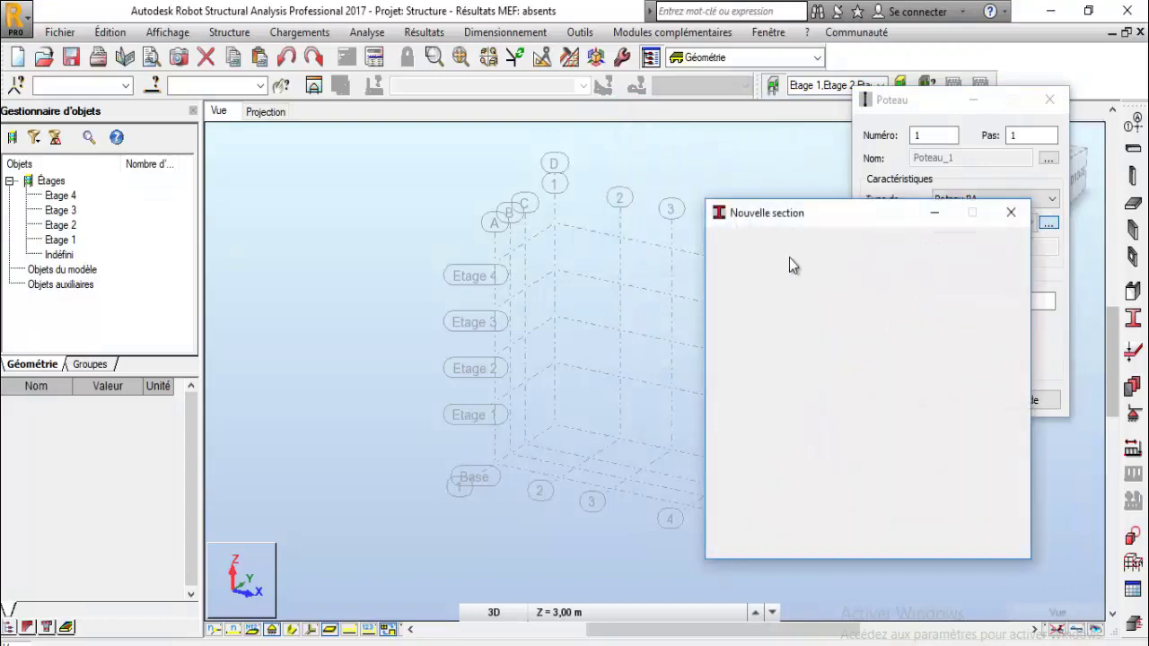
pyautogui.moveTo(791, 212); pyautogui.dragTo(567, 167)
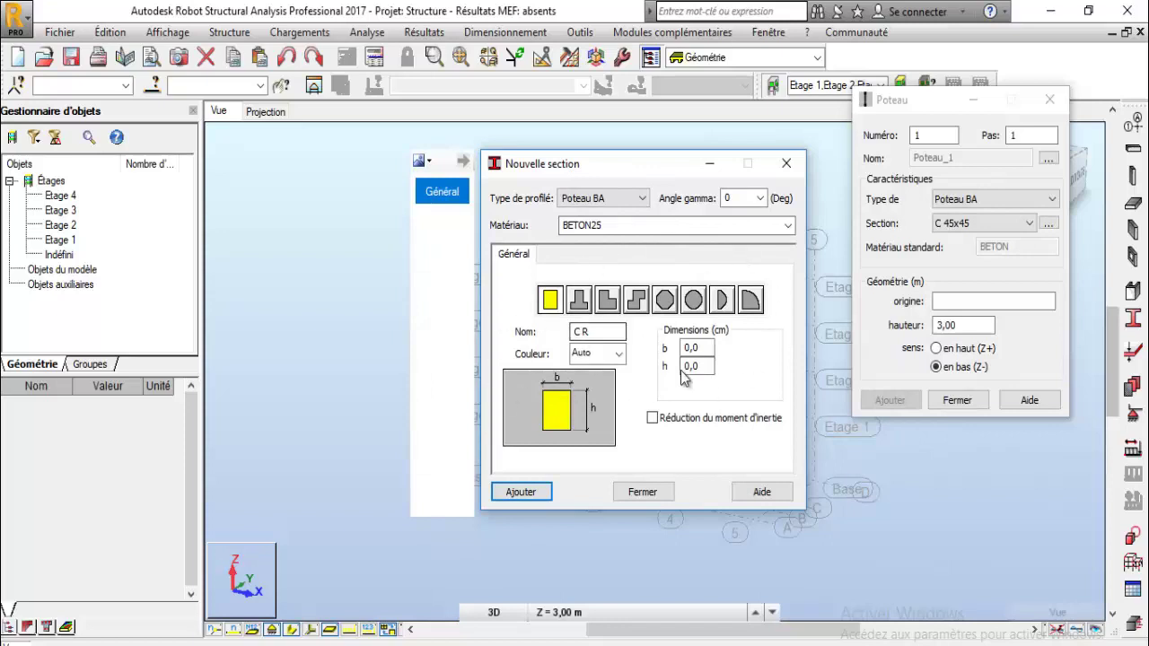
# Look through the cross-section shapes offered for the new concrete column and return to the rectangular one.
pyautogui.click(579, 301)
pyautogui.click(607, 300)
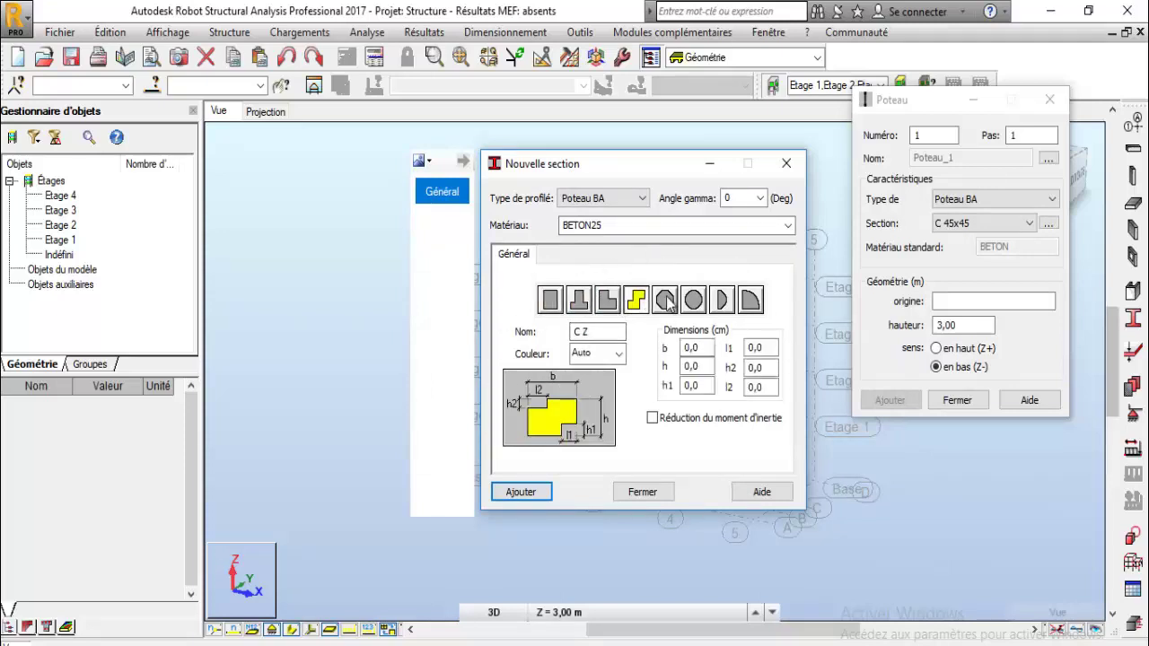
pyautogui.click(693, 301)
pyautogui.click(721, 301)
pyautogui.click(750, 301)
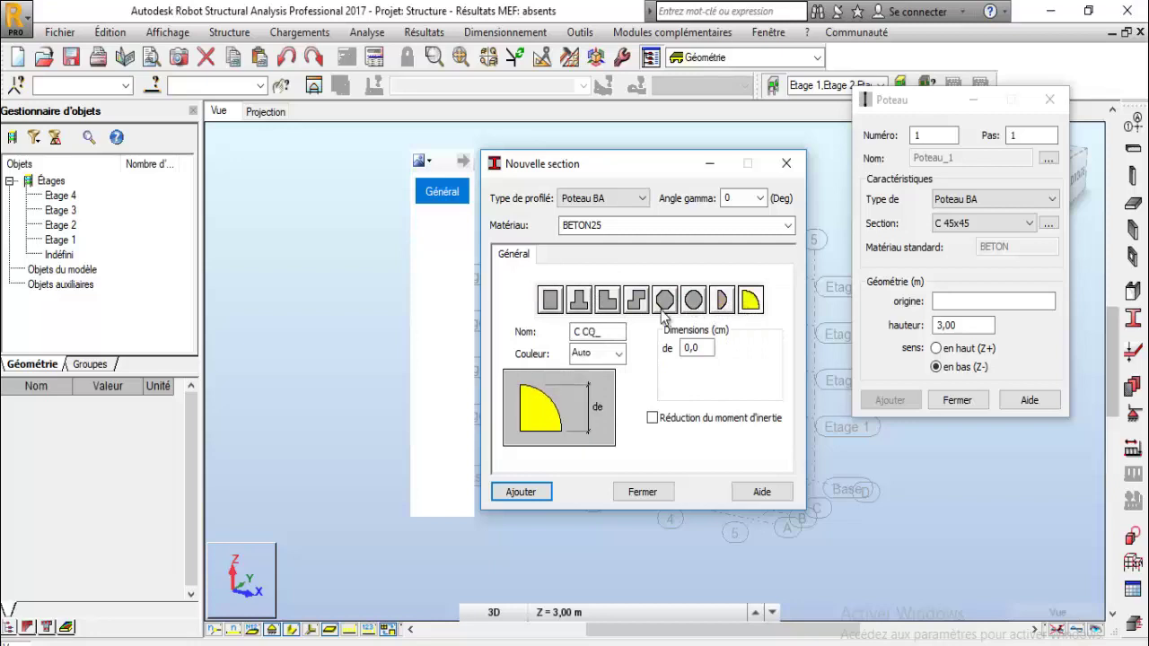
pyautogui.click(579, 301)
pyautogui.click(550, 300)
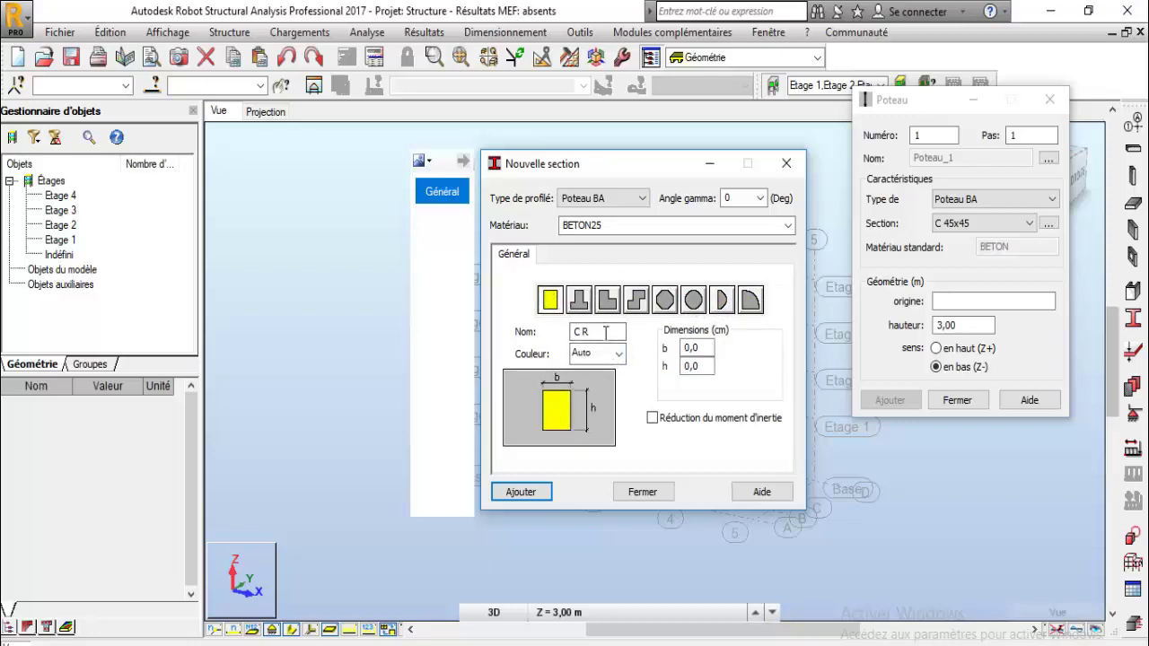
# Set the rectangular section's dimensions to b 25 cm and h 30 cm and name it Pot 25x30.
pyautogui.moveTo(597, 331); pyautogui.dragTo(559, 331)
pyautogui.moveTo(709, 347); pyautogui.dragTo(663, 350)
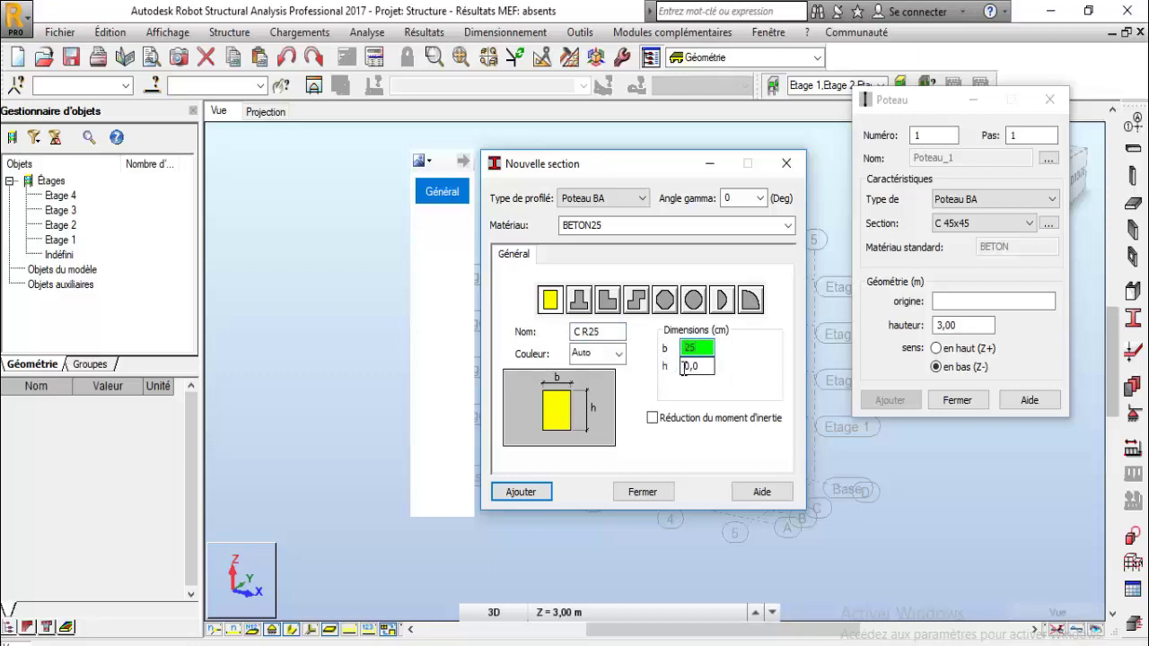
pyautogui.moveTo(705, 367); pyautogui.dragTo(668, 382)
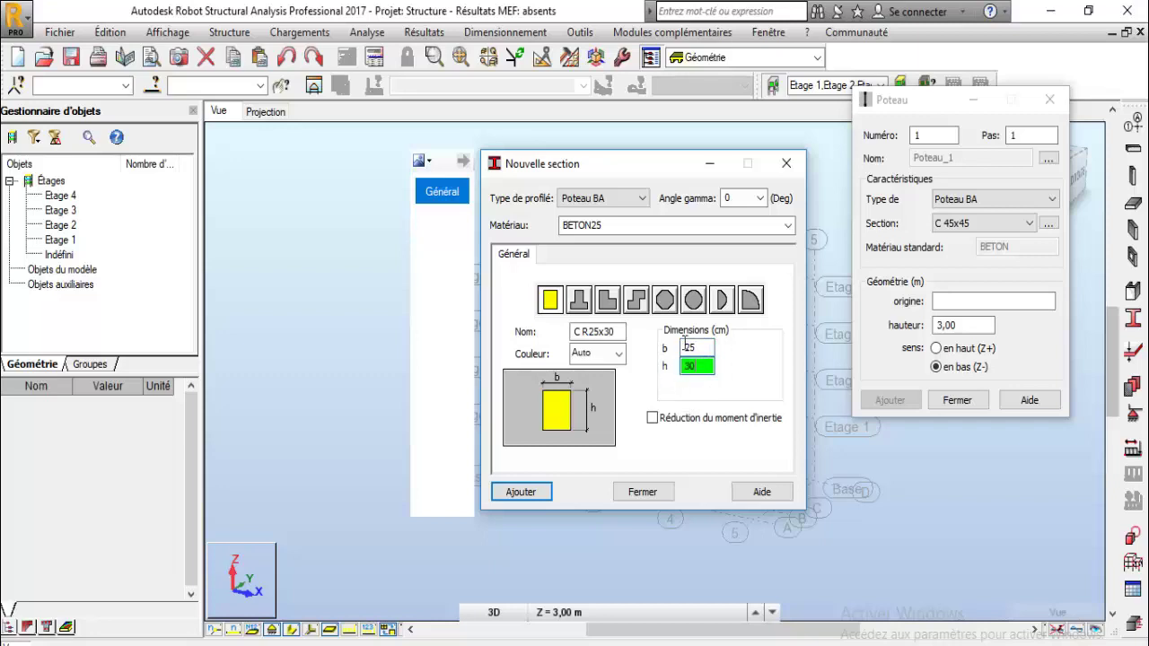
pyautogui.moveTo(590, 332); pyautogui.dragTo(568, 342)
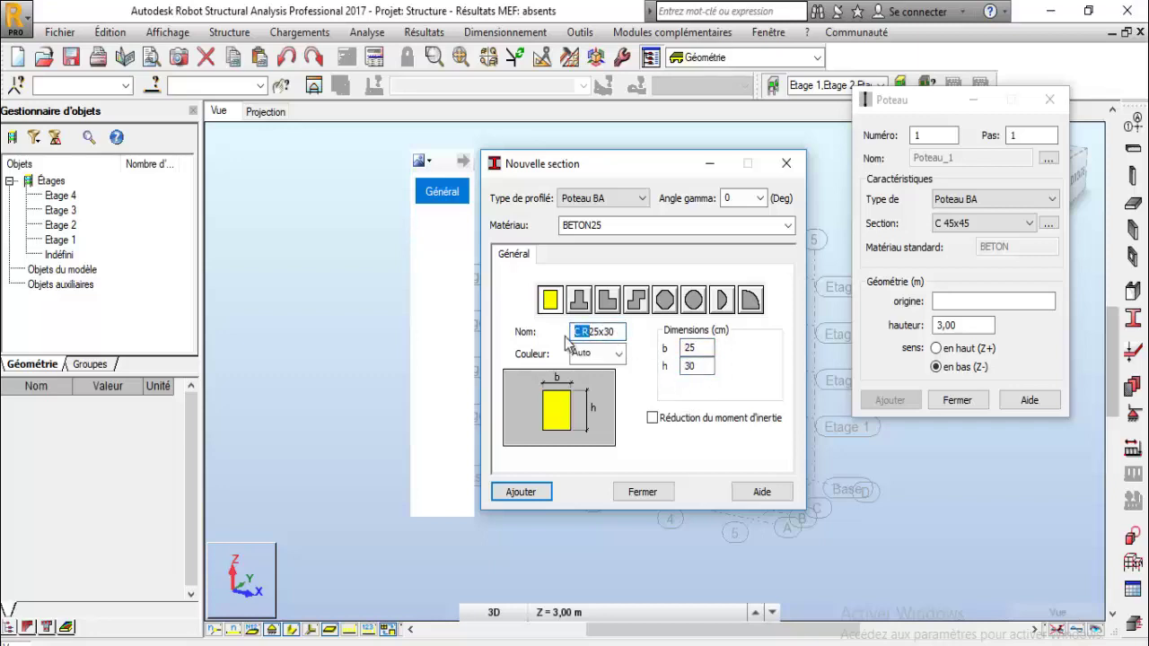
pyautogui.write('Pot')
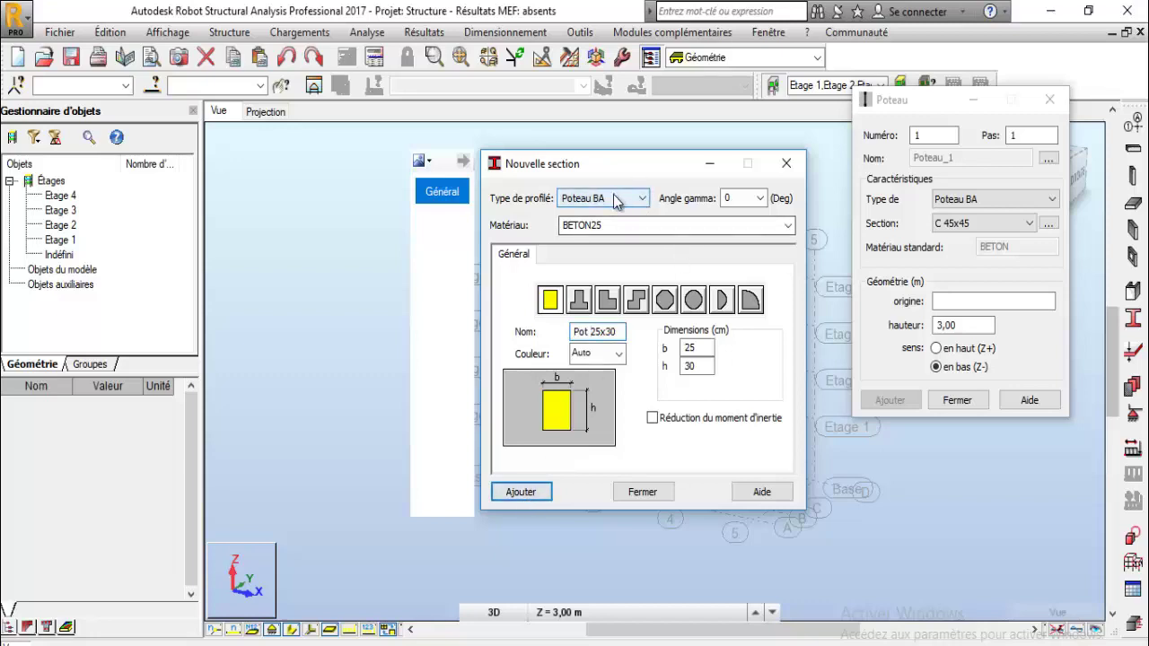
# Assign the BETON25 material to the Pot 25x30 section, add it, and use this section for the column.
pyautogui.click(789, 227)
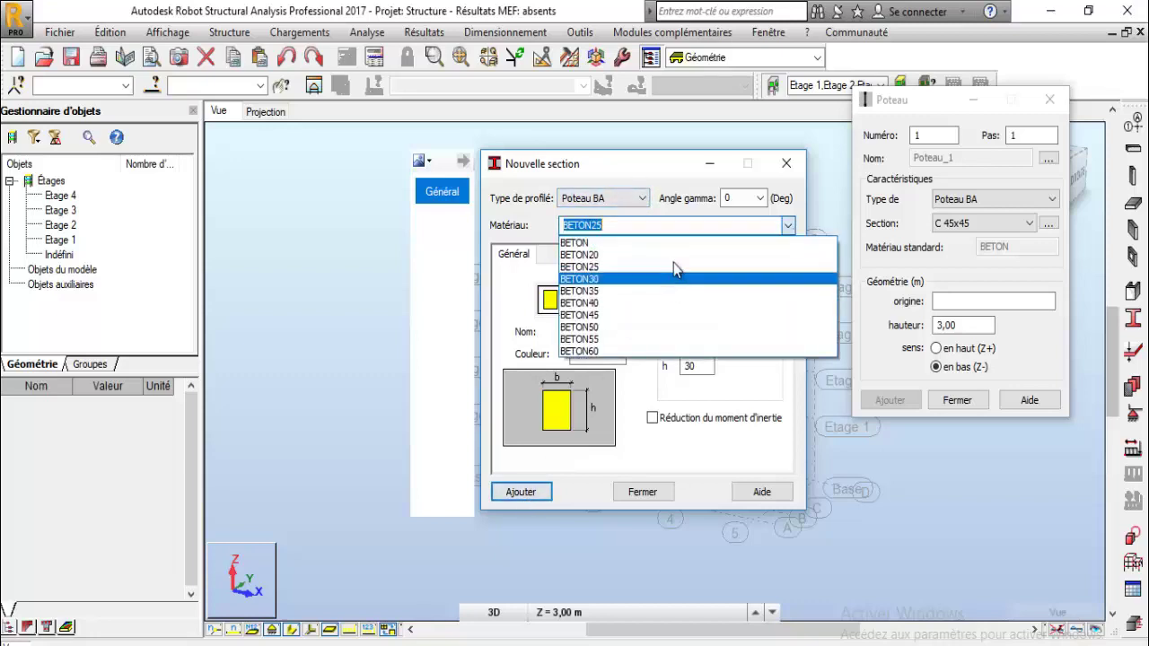
pyautogui.click(593, 268)
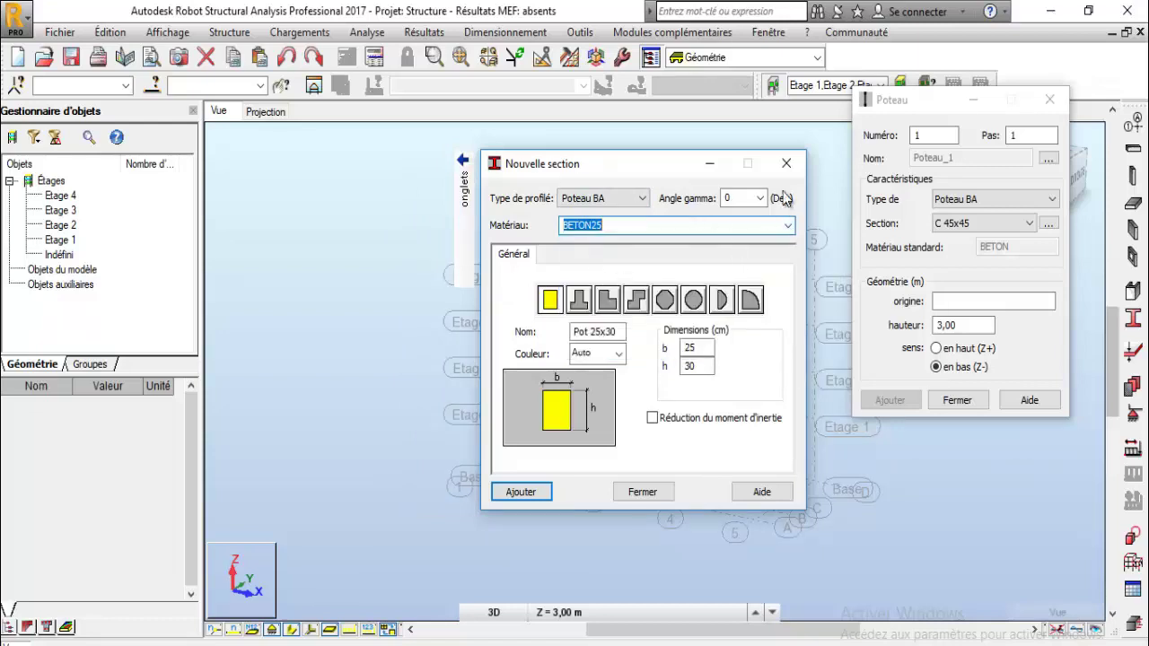
pyautogui.click(525, 497)
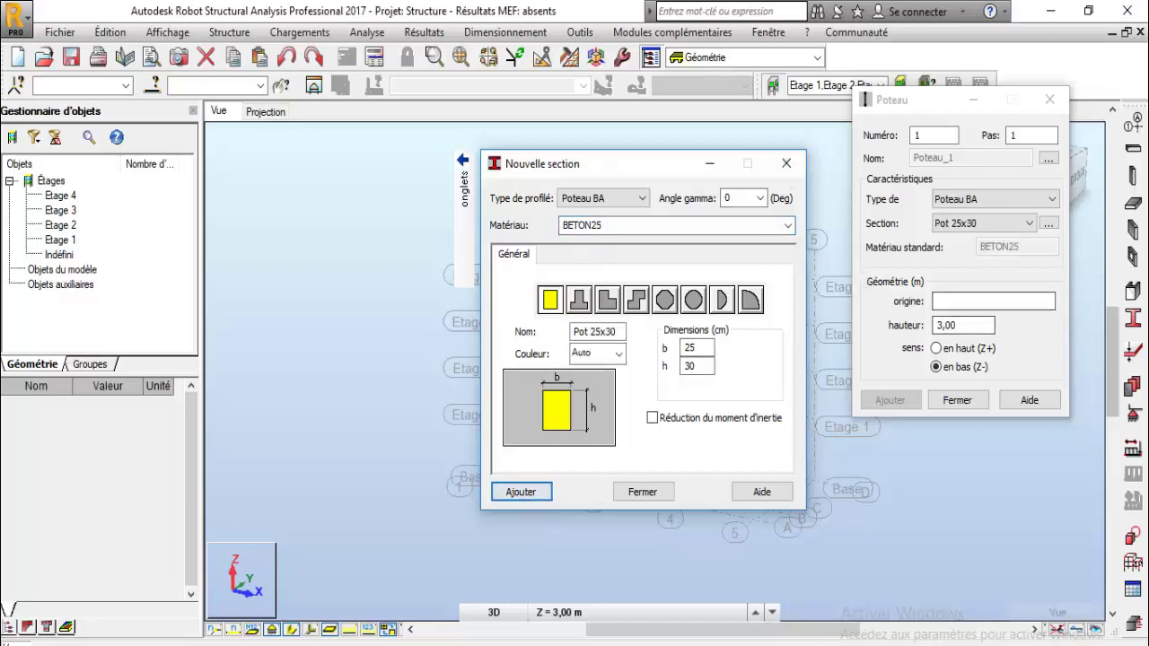
pyautogui.click(782, 164)
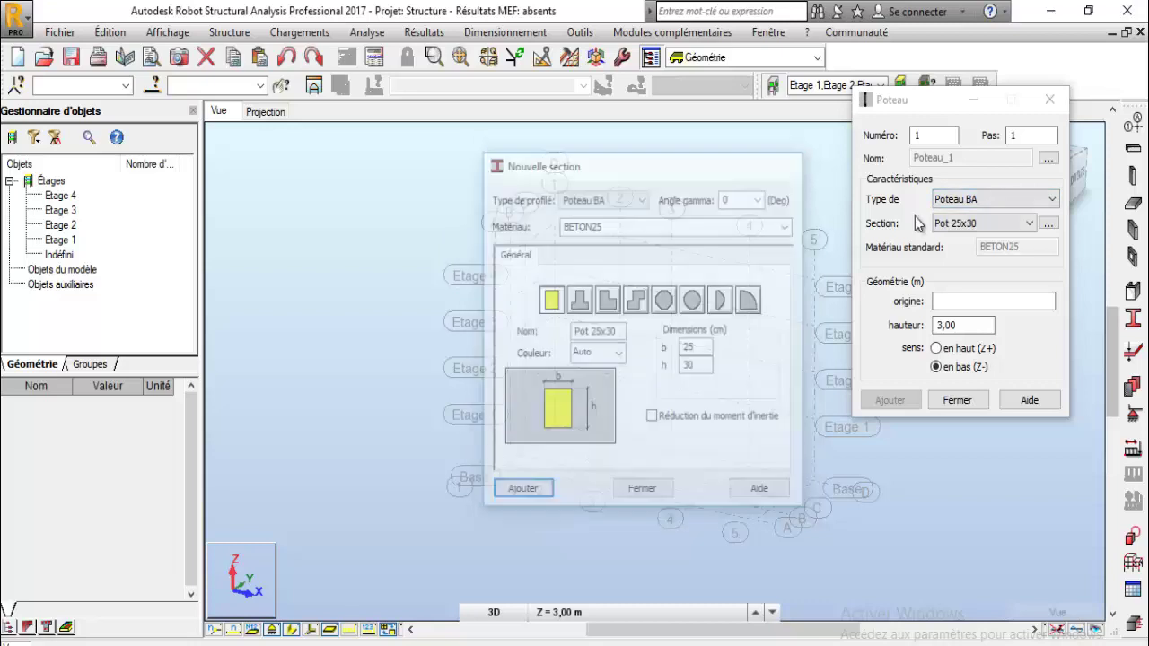
pyautogui.click(977, 223)
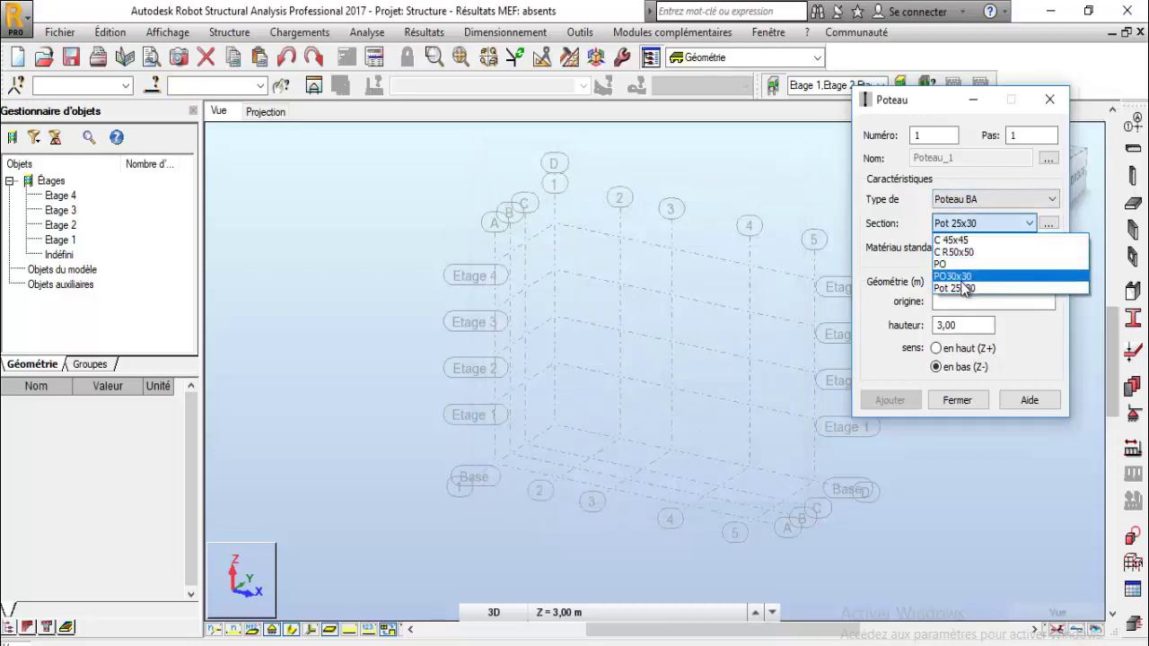
pyautogui.click(954, 288)
# Try to enter 20;8;0 as the column's origin, and set its height to 4 m.
pyautogui.click(975, 304)
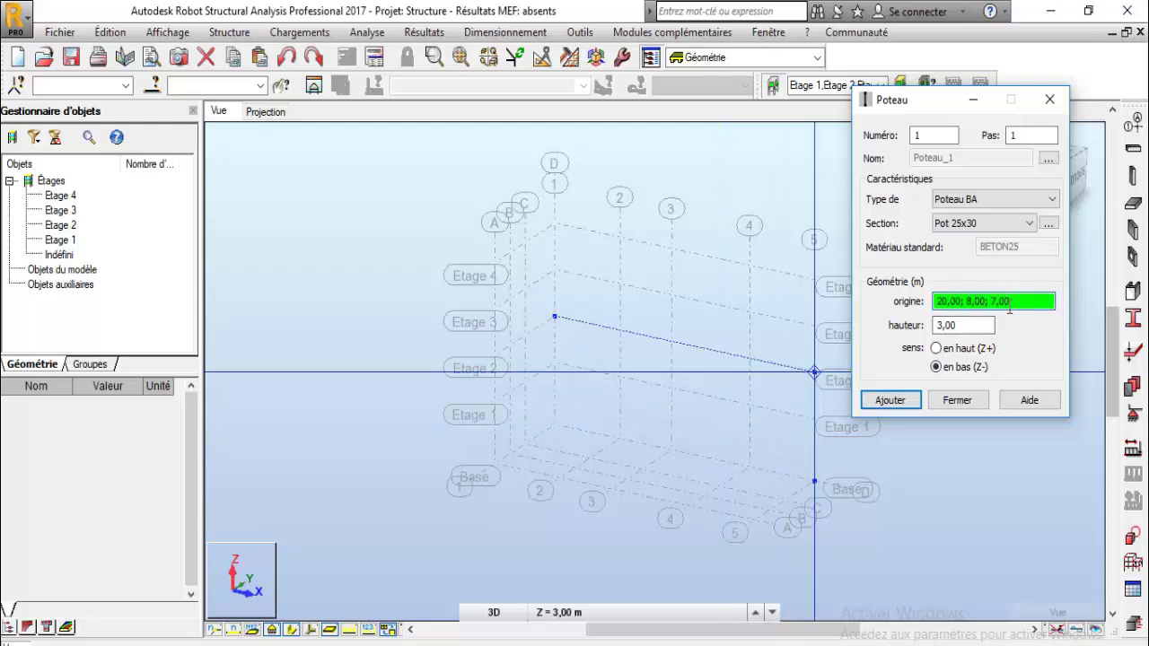
pyautogui.moveTo(1025, 302); pyautogui.dragTo(937, 305)
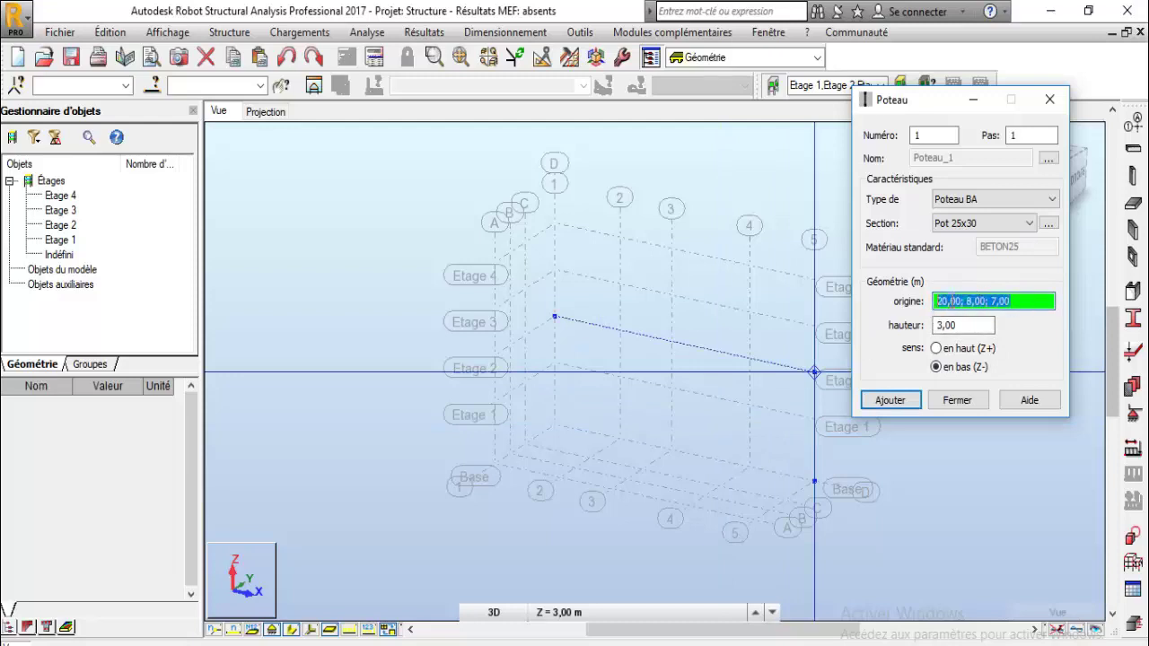
pyautogui.write('20;8;0')
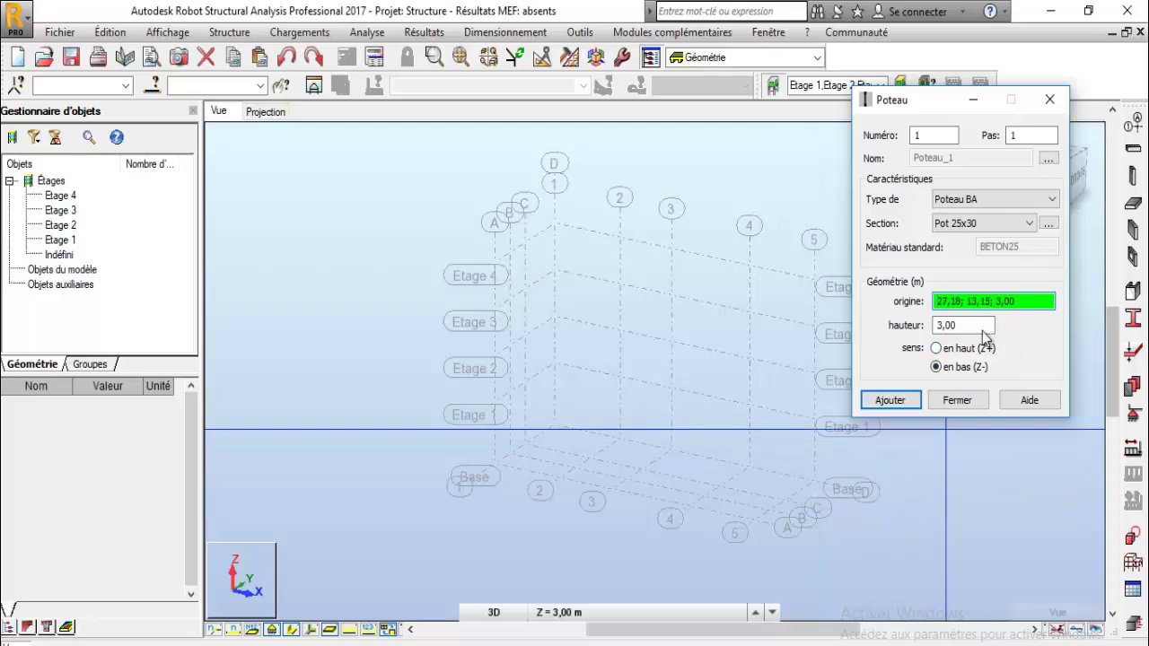
pyautogui.click(962, 325)
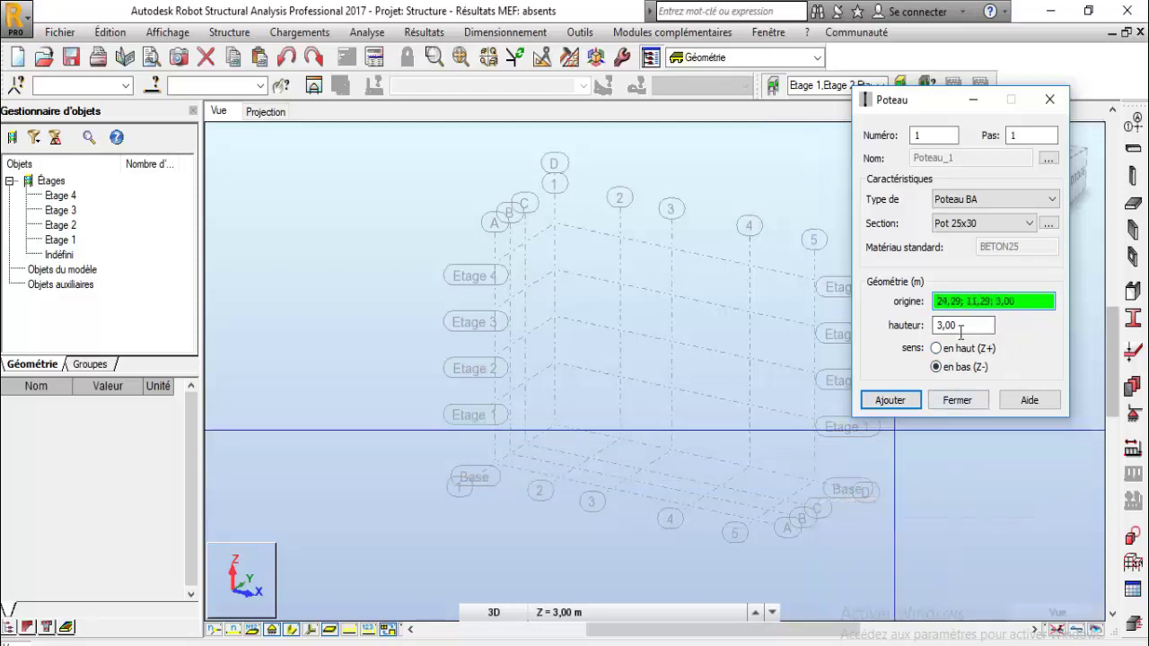
pyautogui.moveTo(963, 329); pyautogui.dragTo(934, 326)
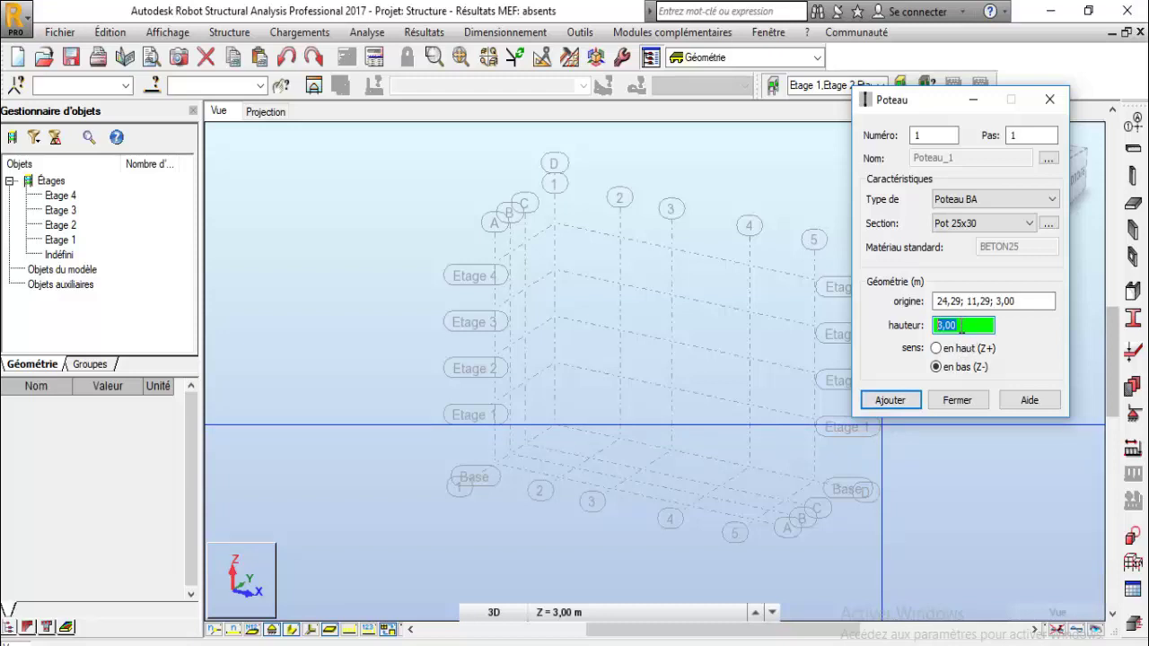
pyautogui.write('4')
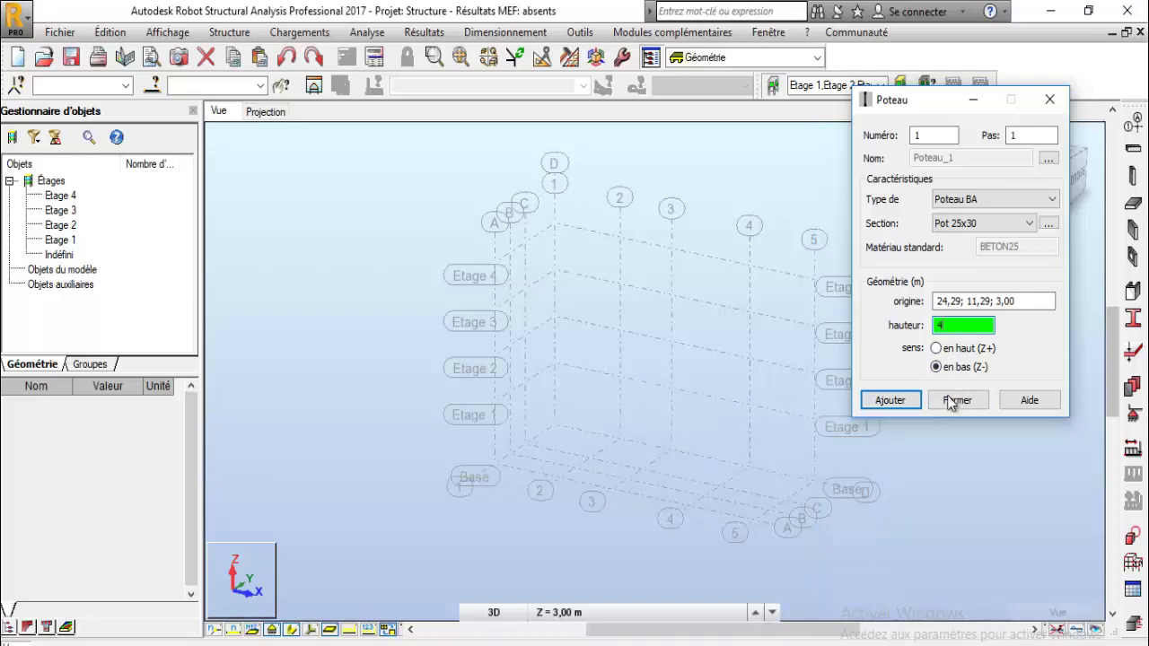
# Set the column direction upward (Z+) and pick its height between the base and Etage 1 at gridlines 5-D.
pyautogui.click(937, 349)
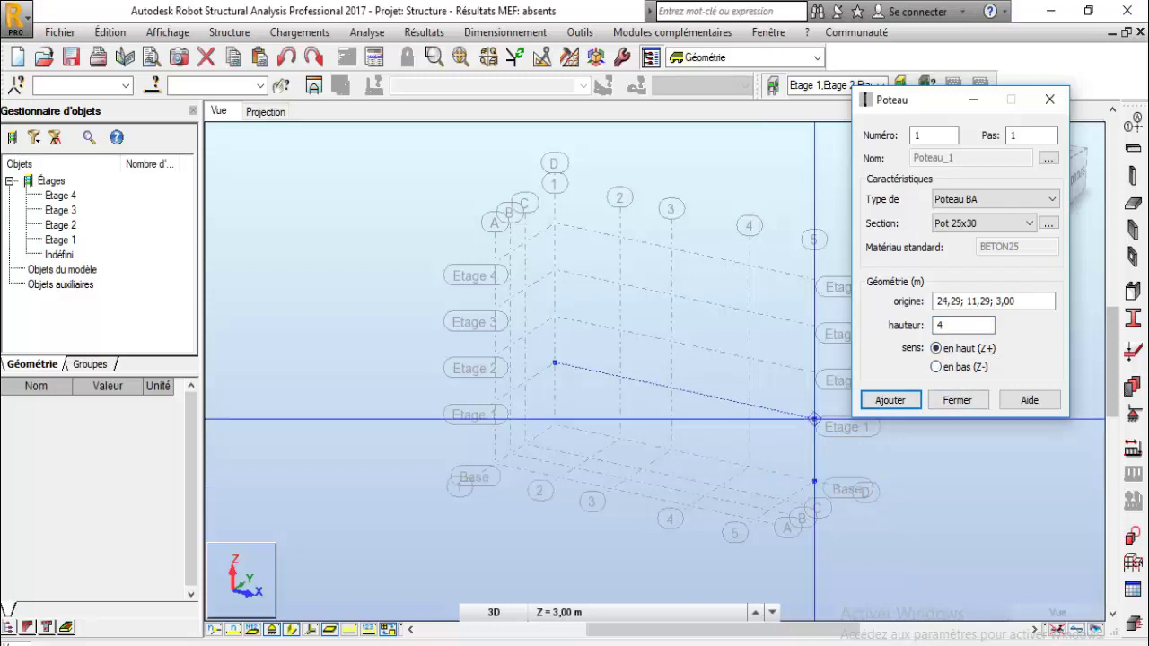
pyautogui.click(814, 481)
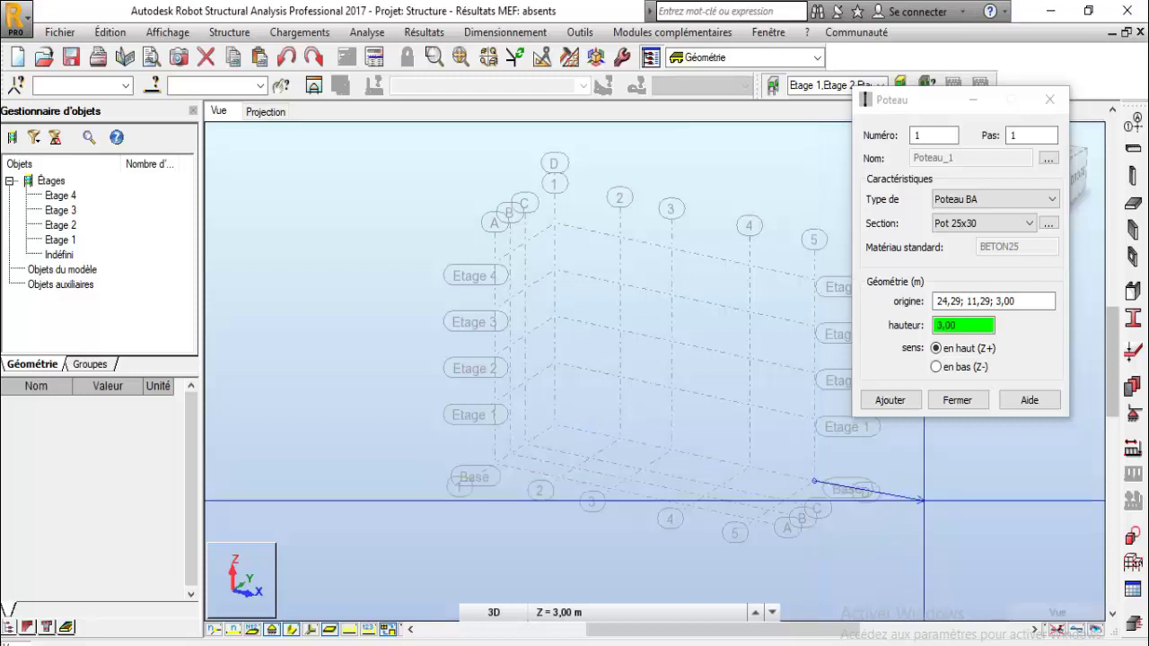
pyautogui.click(814, 419)
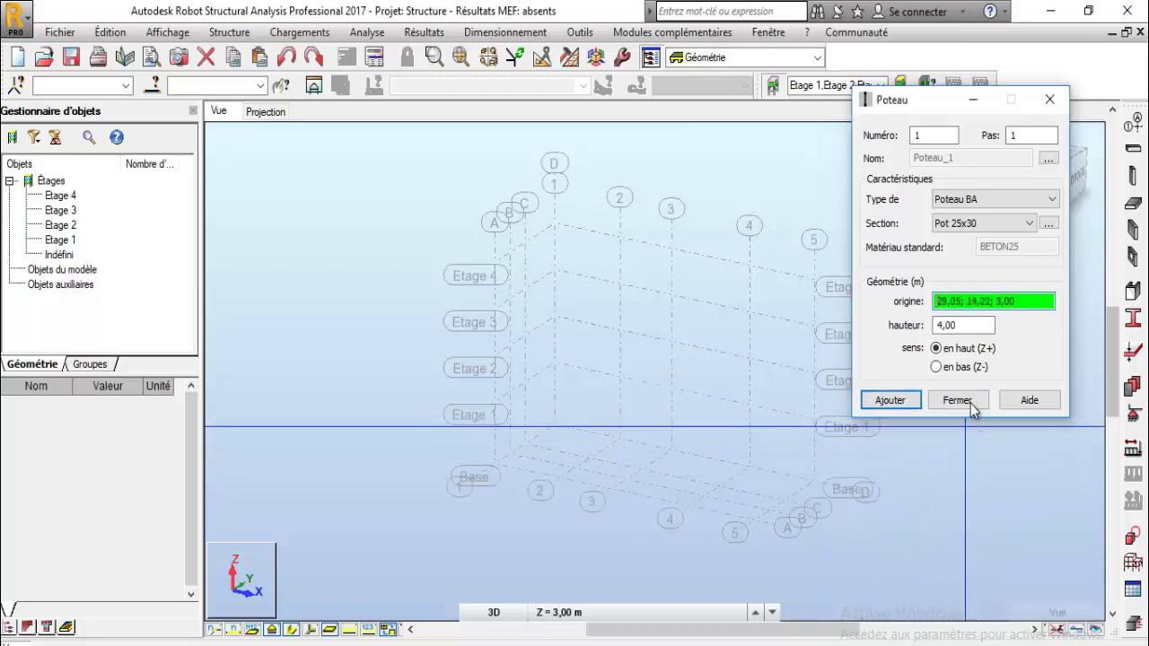
# Switch the direction to downward (Z-) and place columns at 5-D from the base and from Etage 1, and at 5-C, 4-D and 4-C from Etage 1.
pyautogui.click(936, 366)
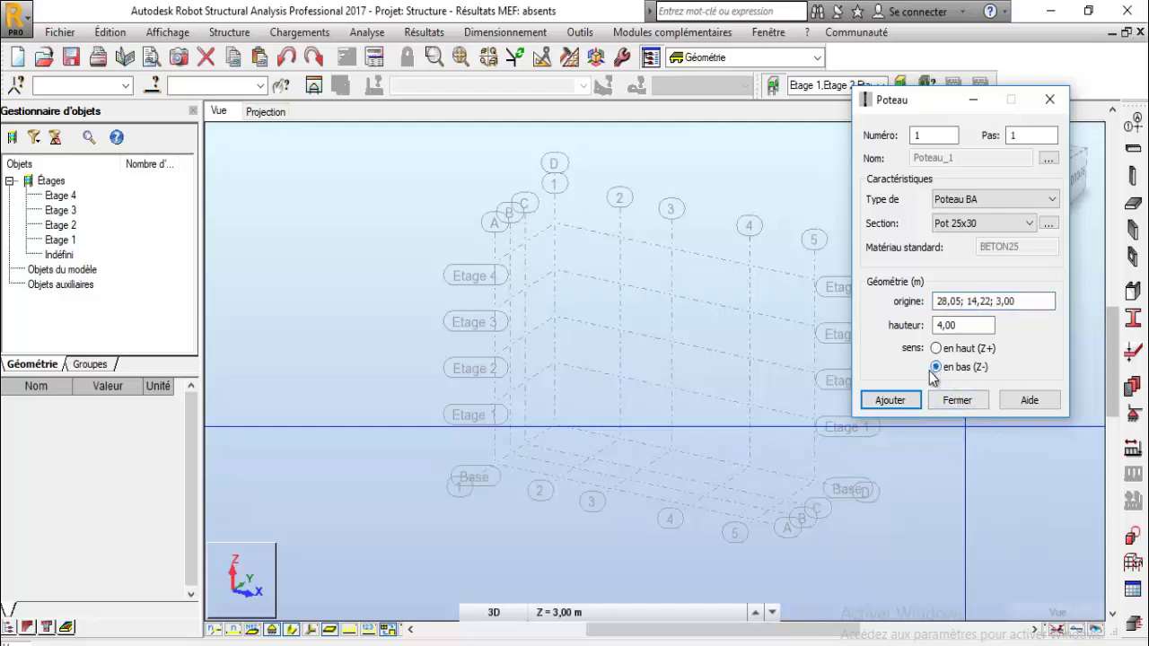
pyautogui.click(811, 476)
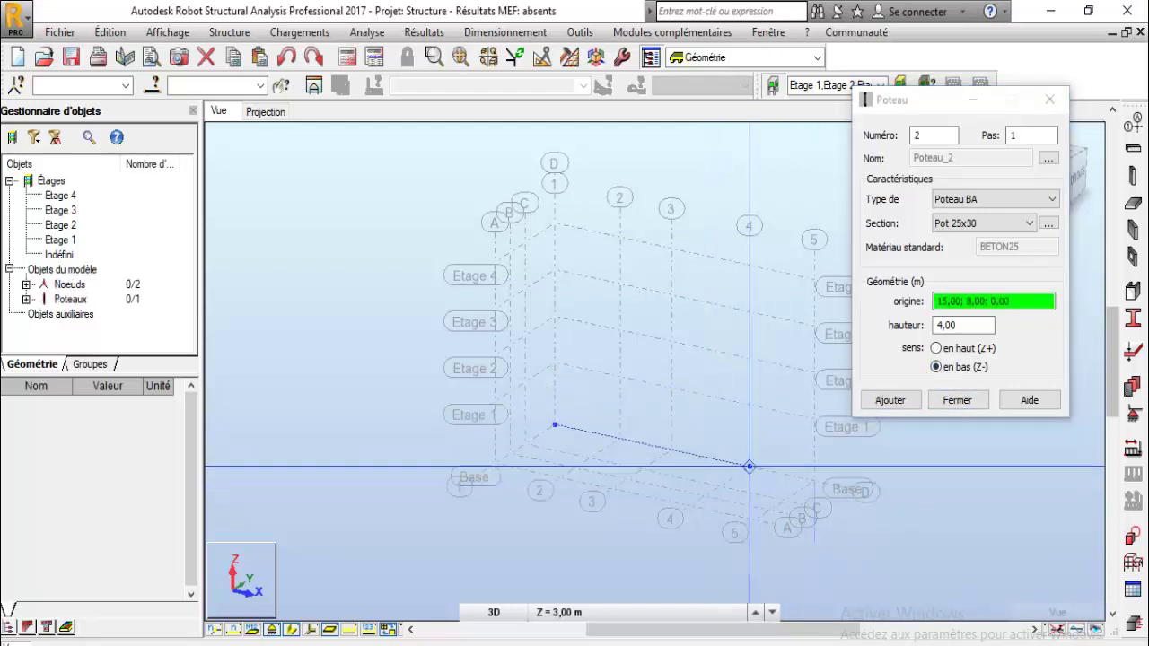
pyautogui.click(814, 418)
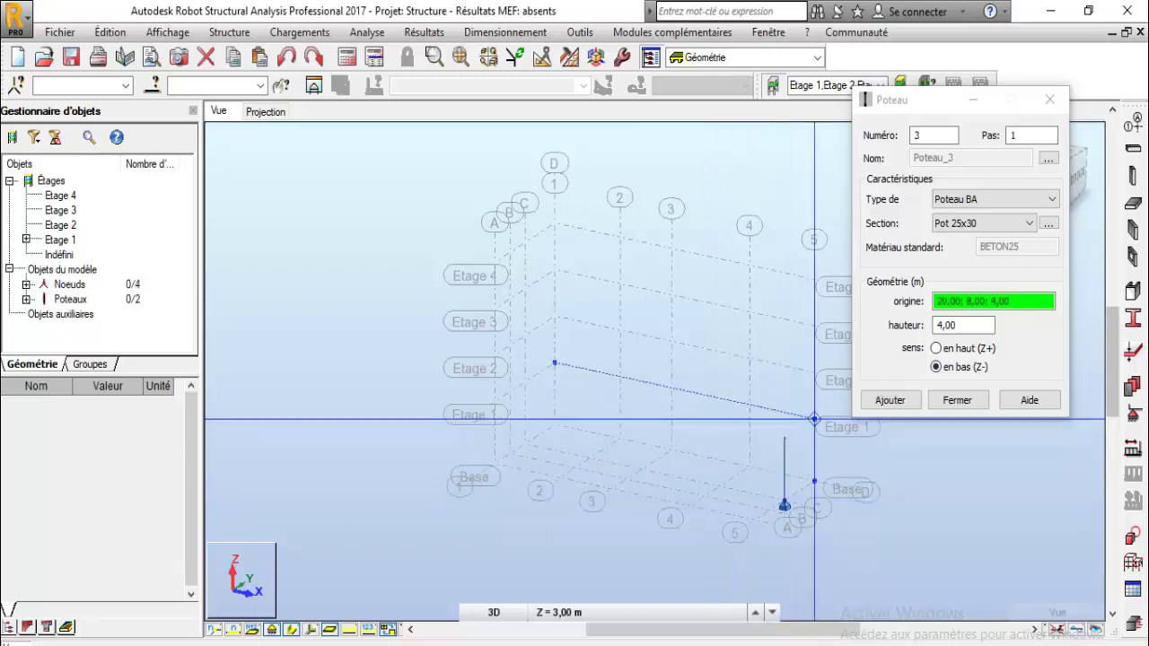
pyautogui.click(814, 485)
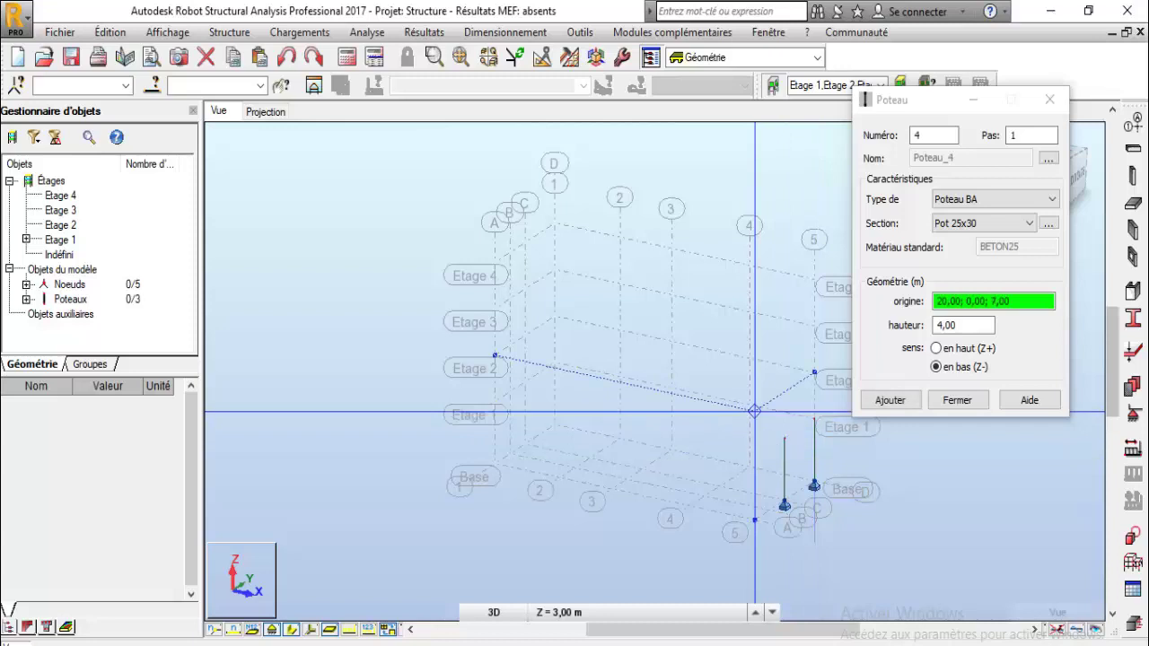
pyautogui.click(749, 405)
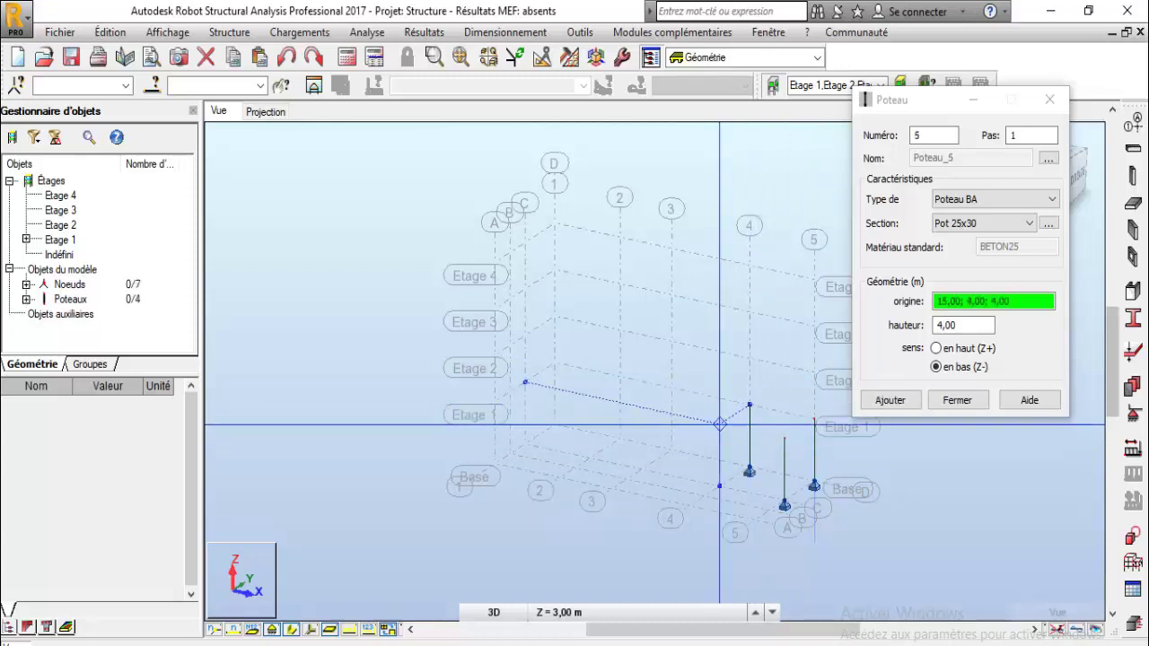
pyautogui.click(719, 424)
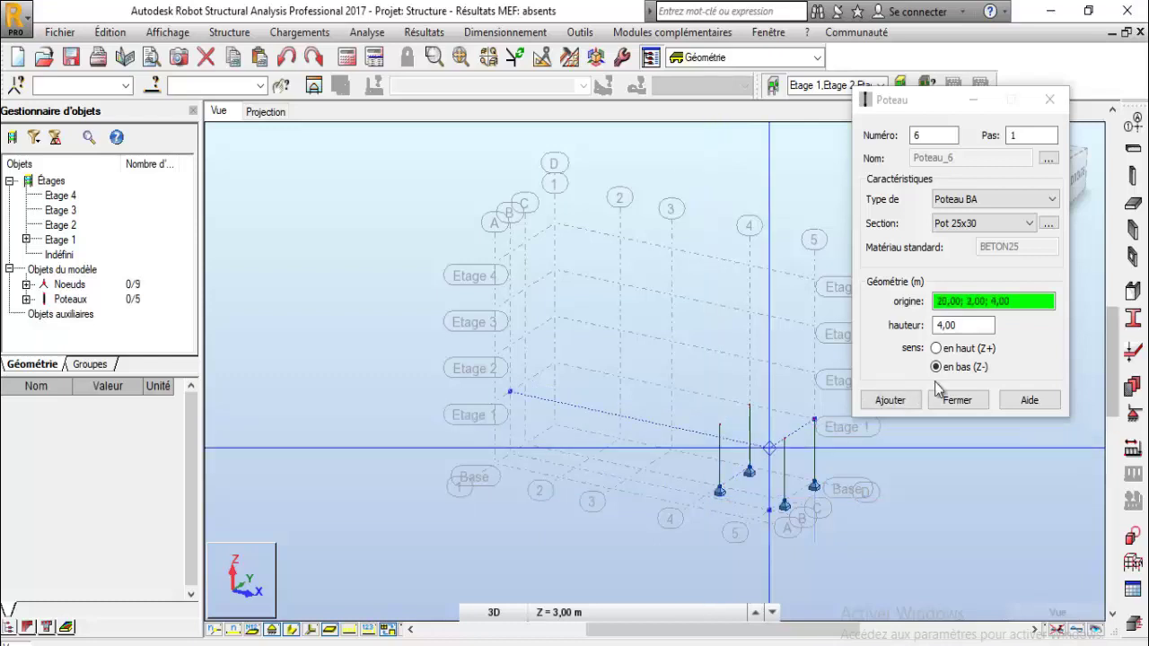
# Set the direction to upward (Z+), place columns from the base at gridlines 4-A, 3-D and 2-D, and finish column placement.
pyautogui.click(936, 348)
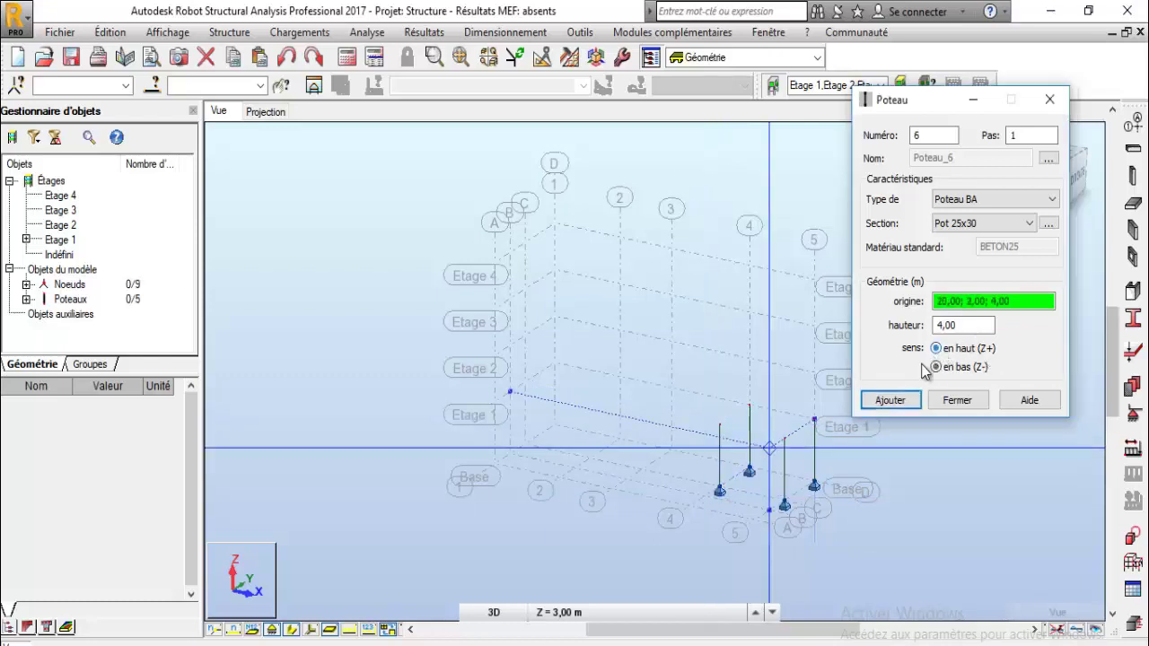
pyautogui.click(690, 505)
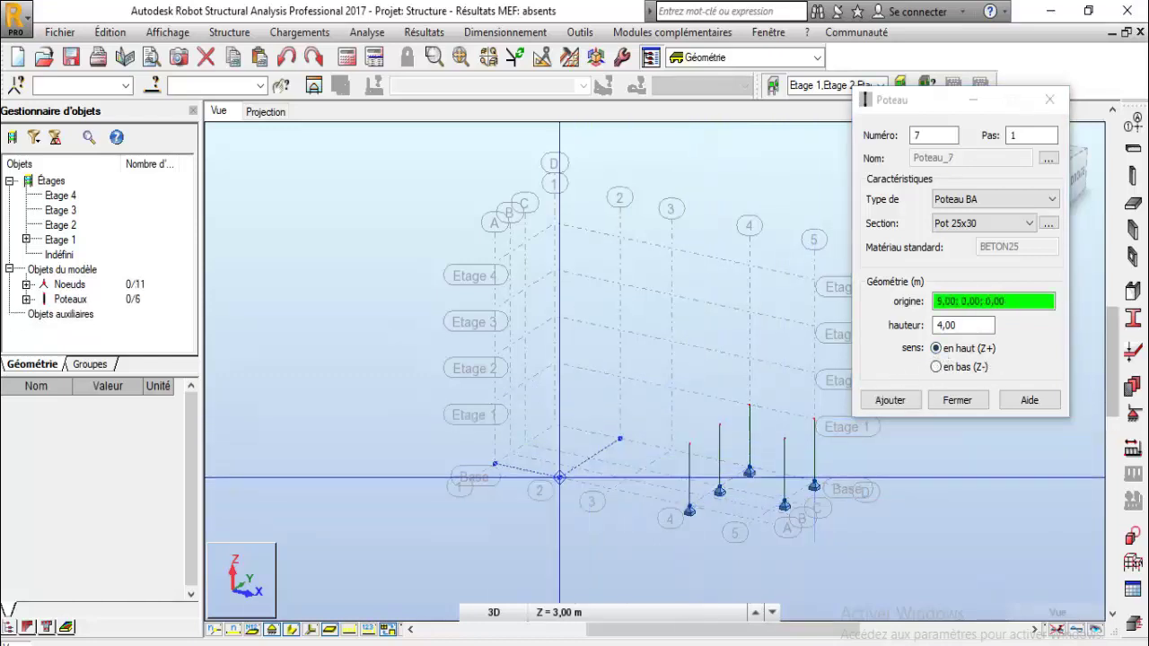
pyautogui.click(671, 447)
pyautogui.click(671, 447)
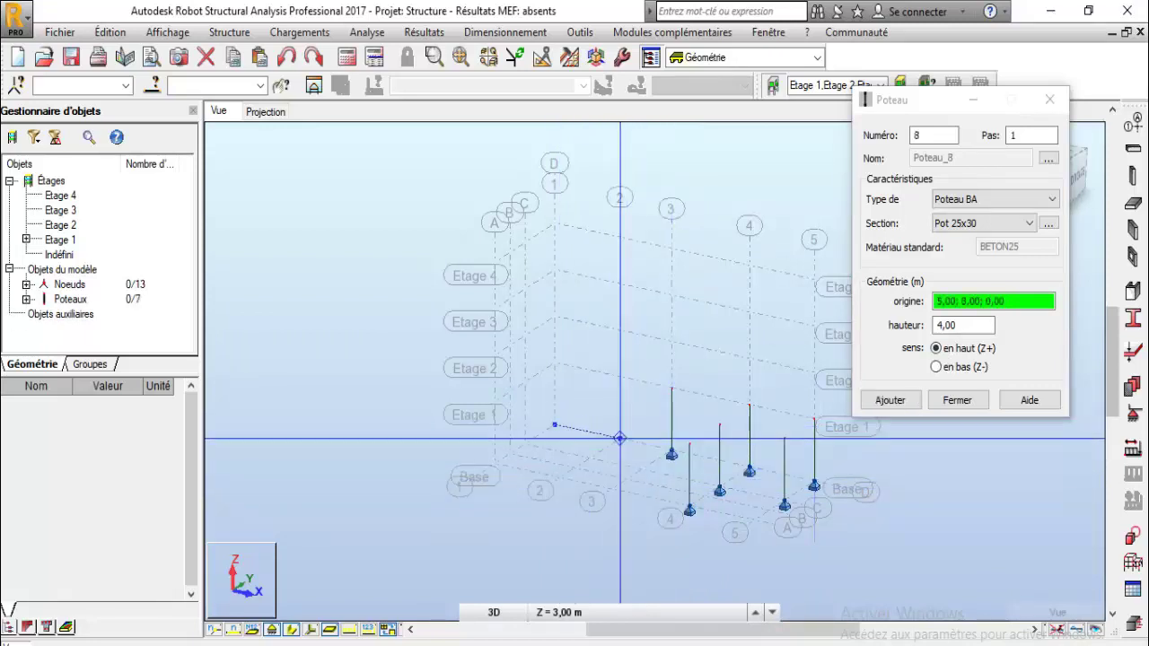
pyautogui.click(619, 436)
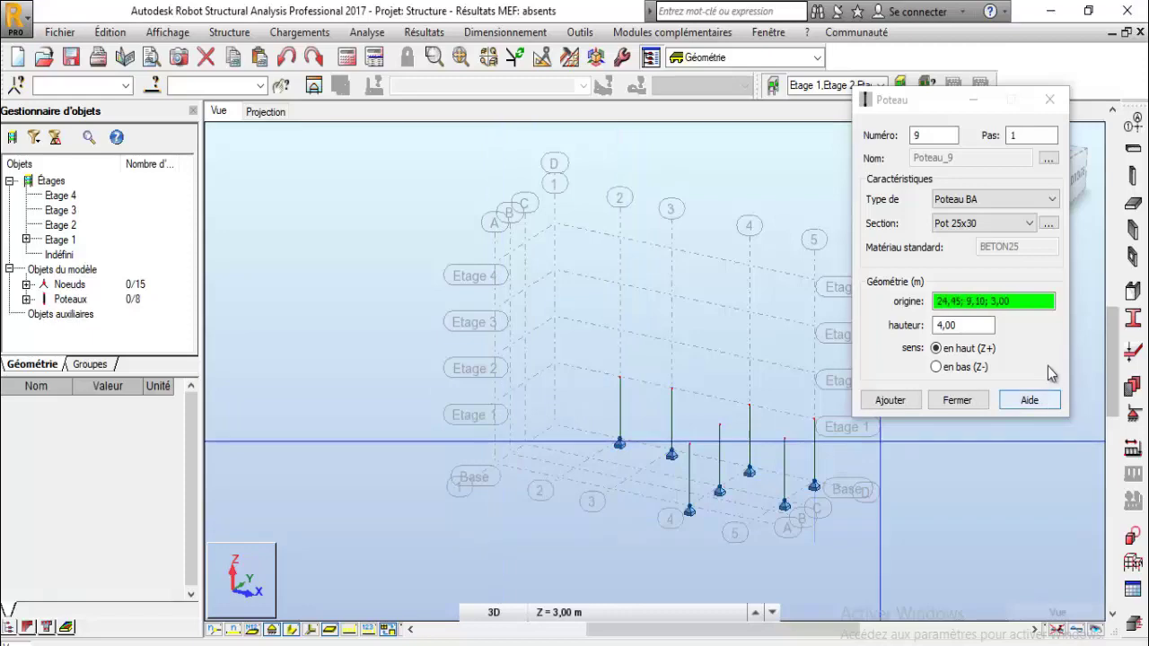
pyautogui.click(978, 401)
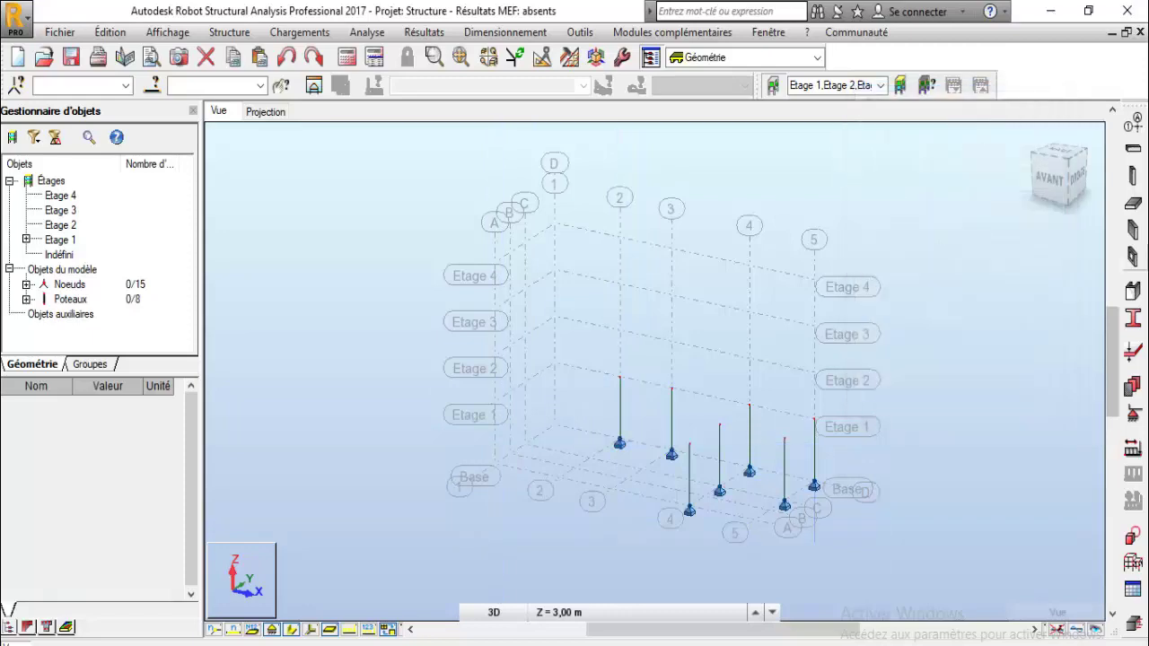
# Delete all the placed columns except the two at gridlines 5-D.
pyautogui.click(1068, 169)
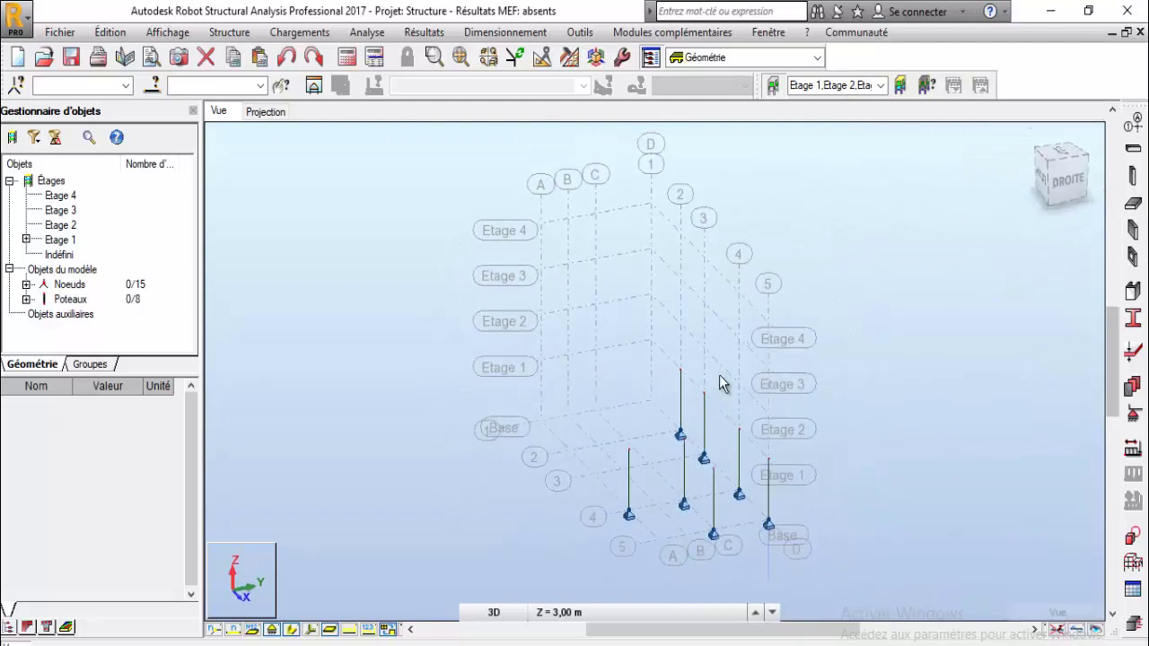
pyautogui.moveTo(724, 359); pyautogui.dragTo(572, 576)
pyautogui.press('Delete')
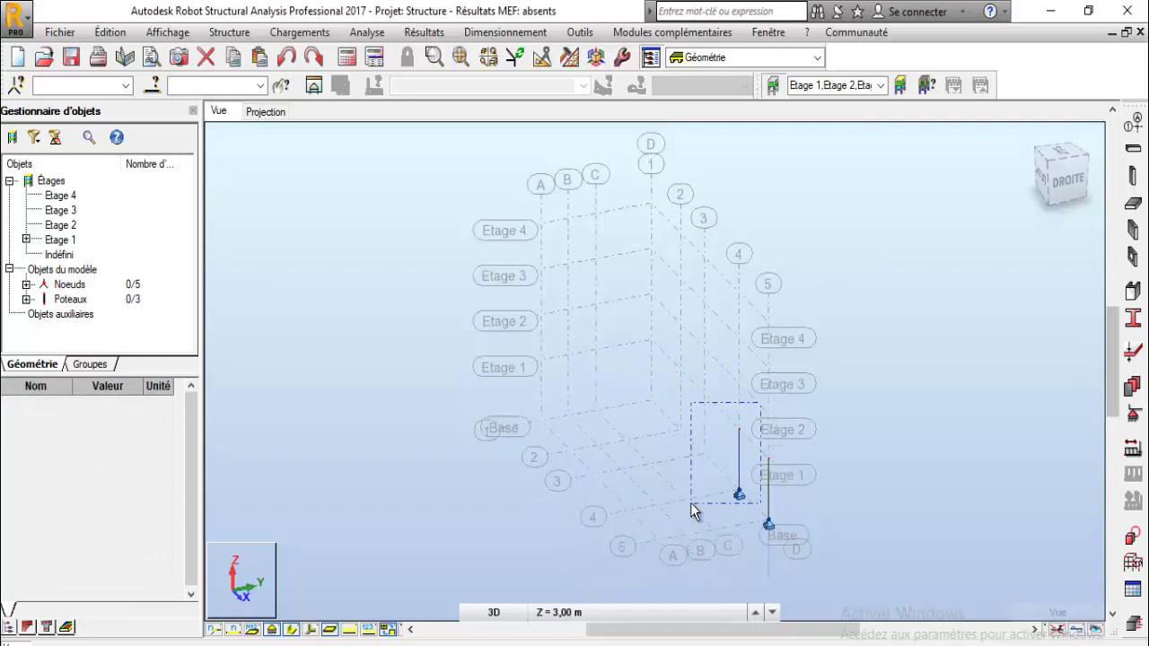
pyautogui.moveTo(692, 507); pyautogui.dragTo(690, 503)
pyautogui.press('Delete')
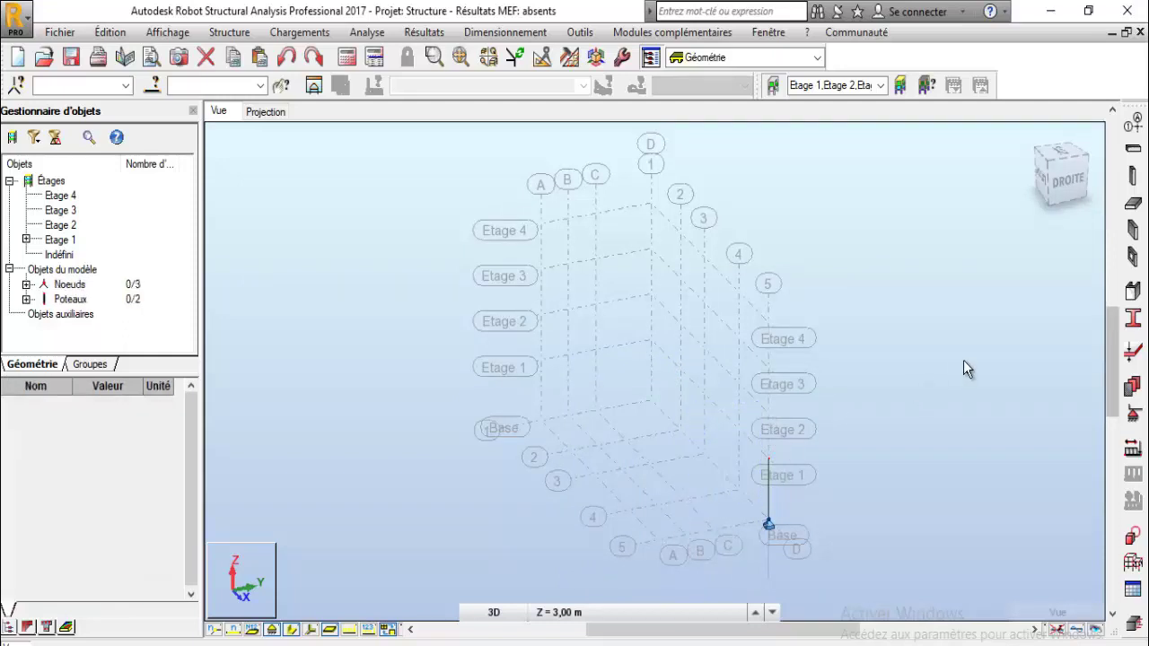
pyautogui.click(1064, 186)
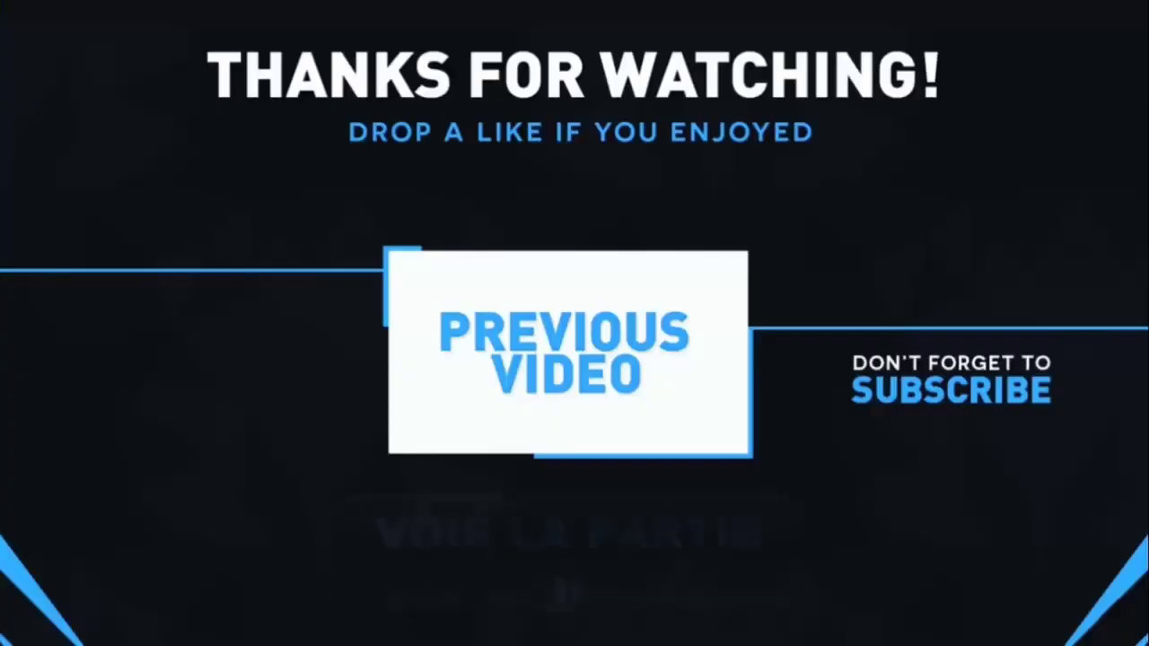